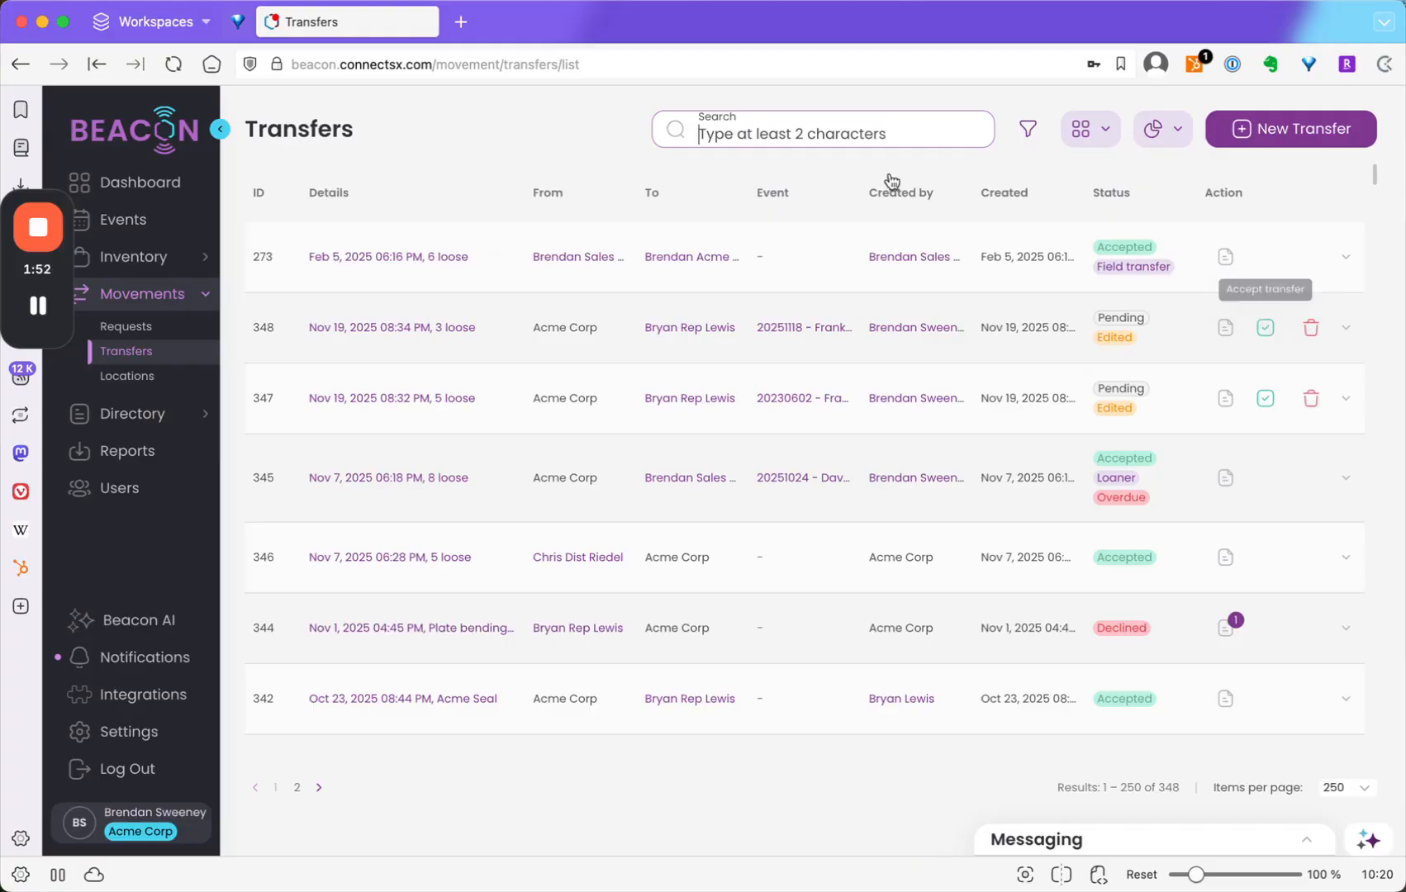
Open the pending transfers from the dashboard's inventory and movements overview and accept transfer 348.
left_click(150, 189)
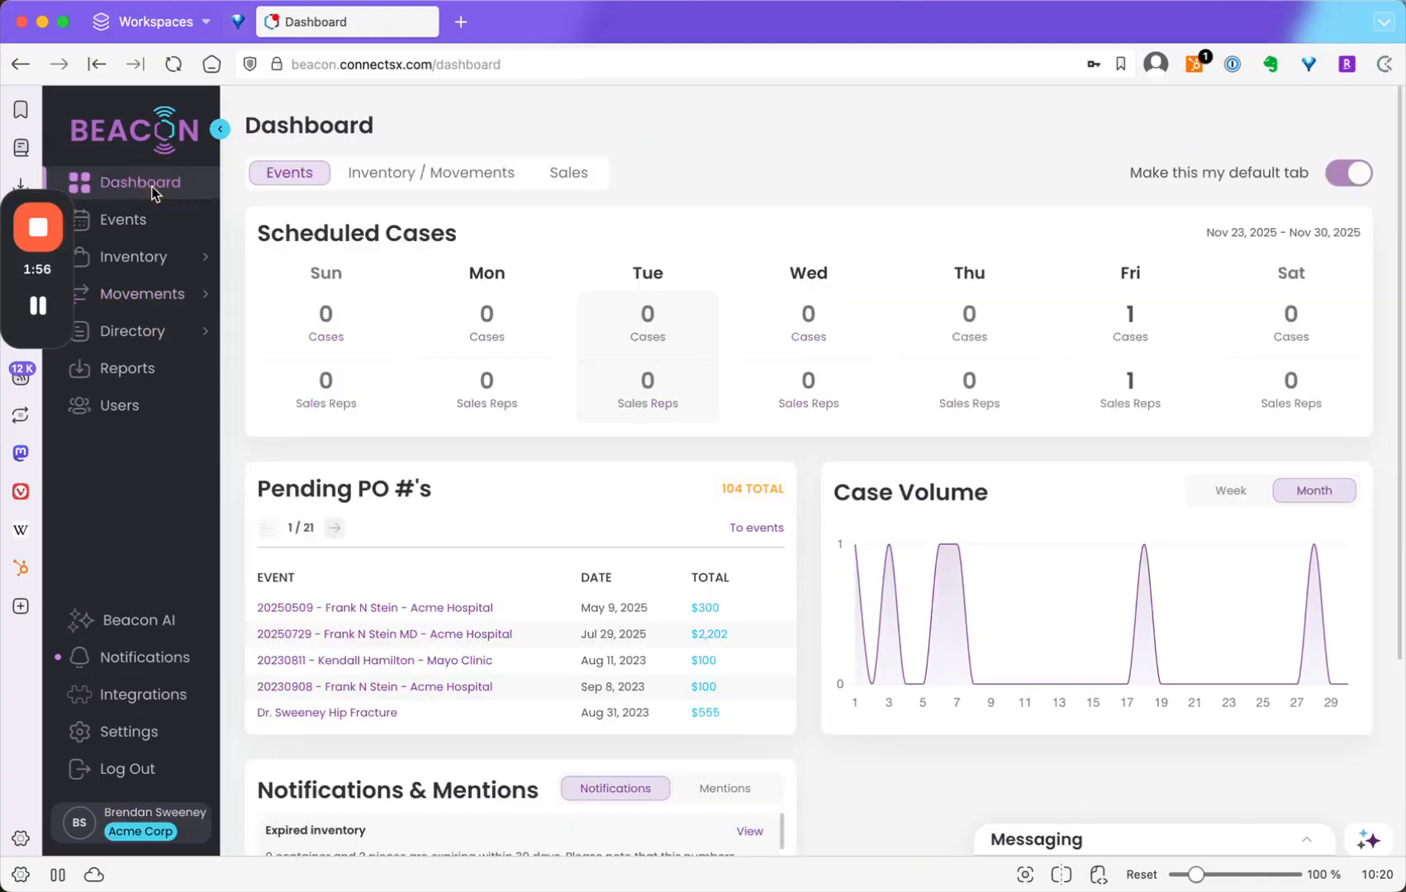
left_click(386, 176)
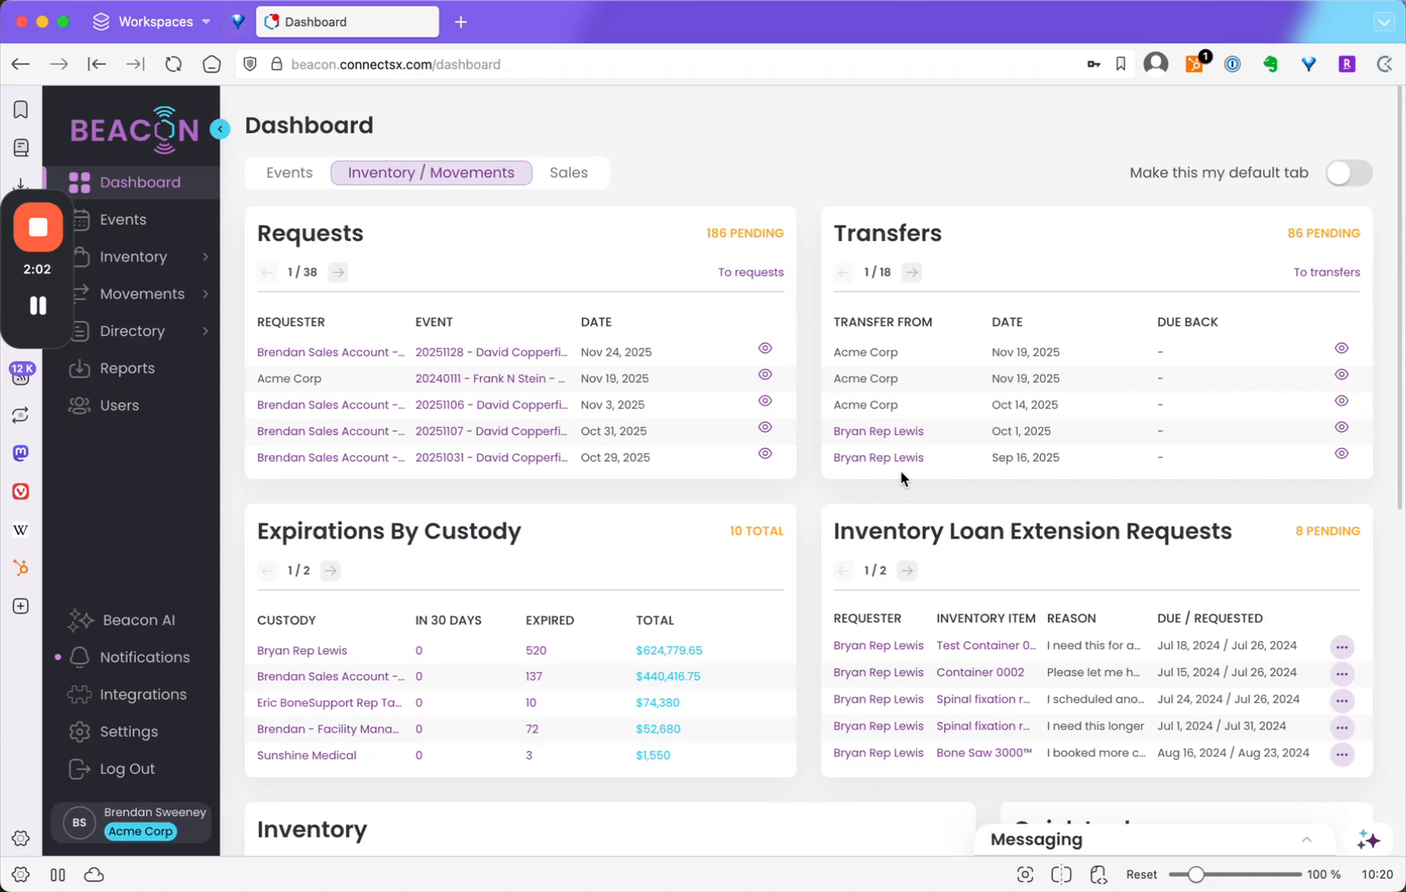
left_click(1327, 273)
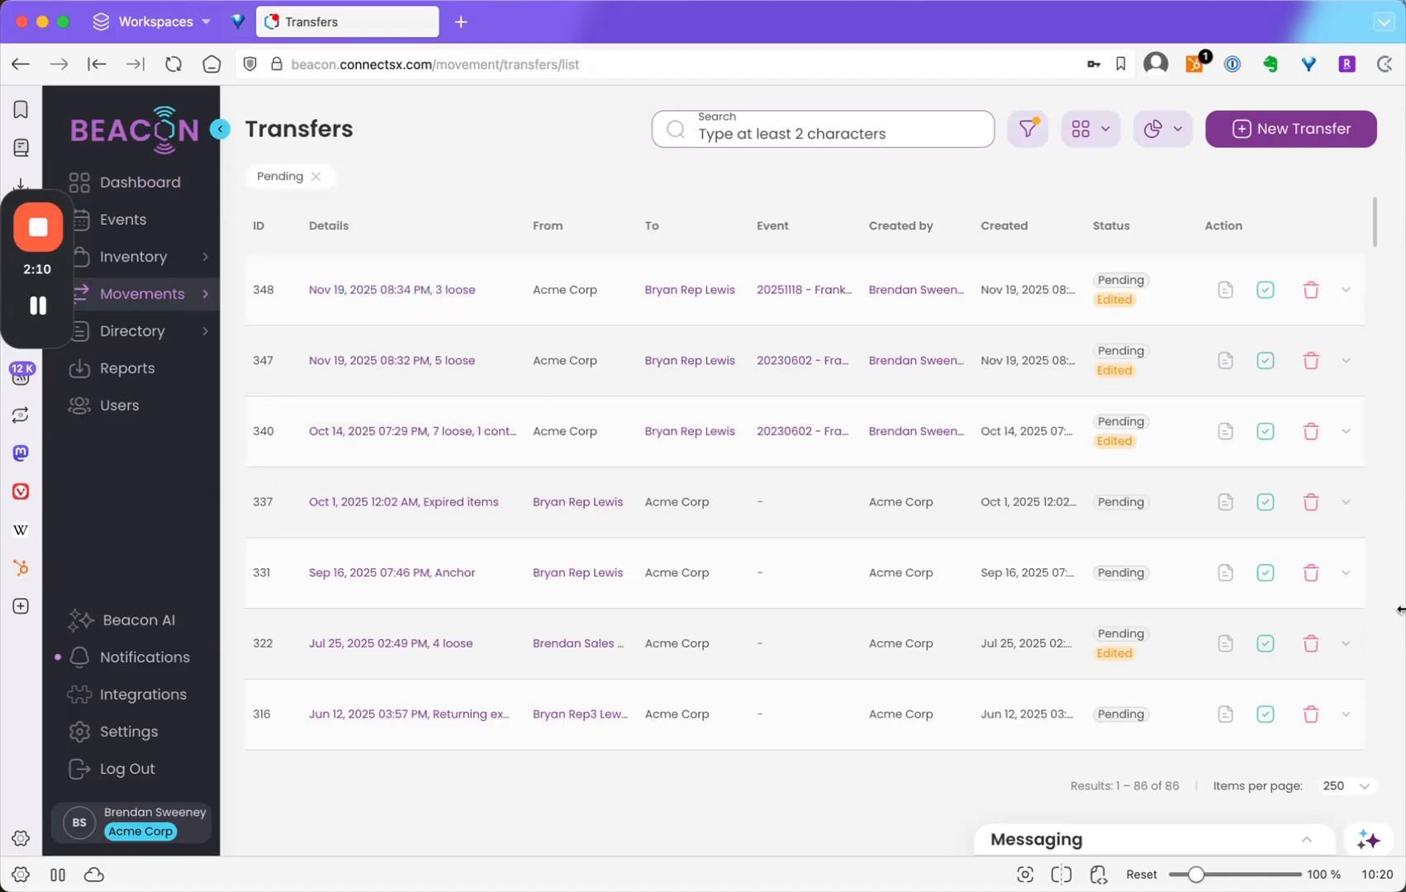
left_click(115, 293)
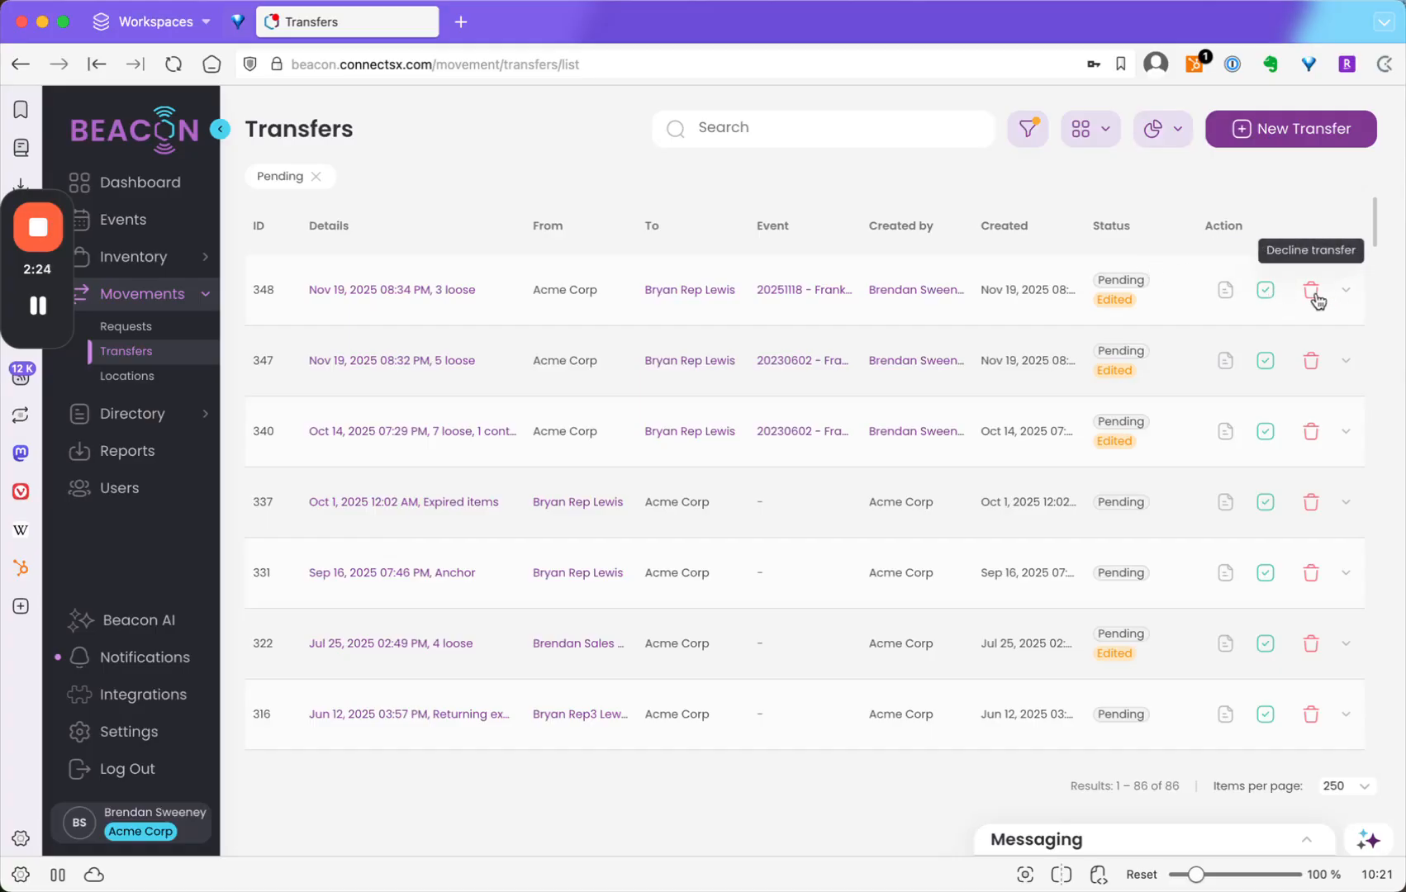
left_click(1264, 293)
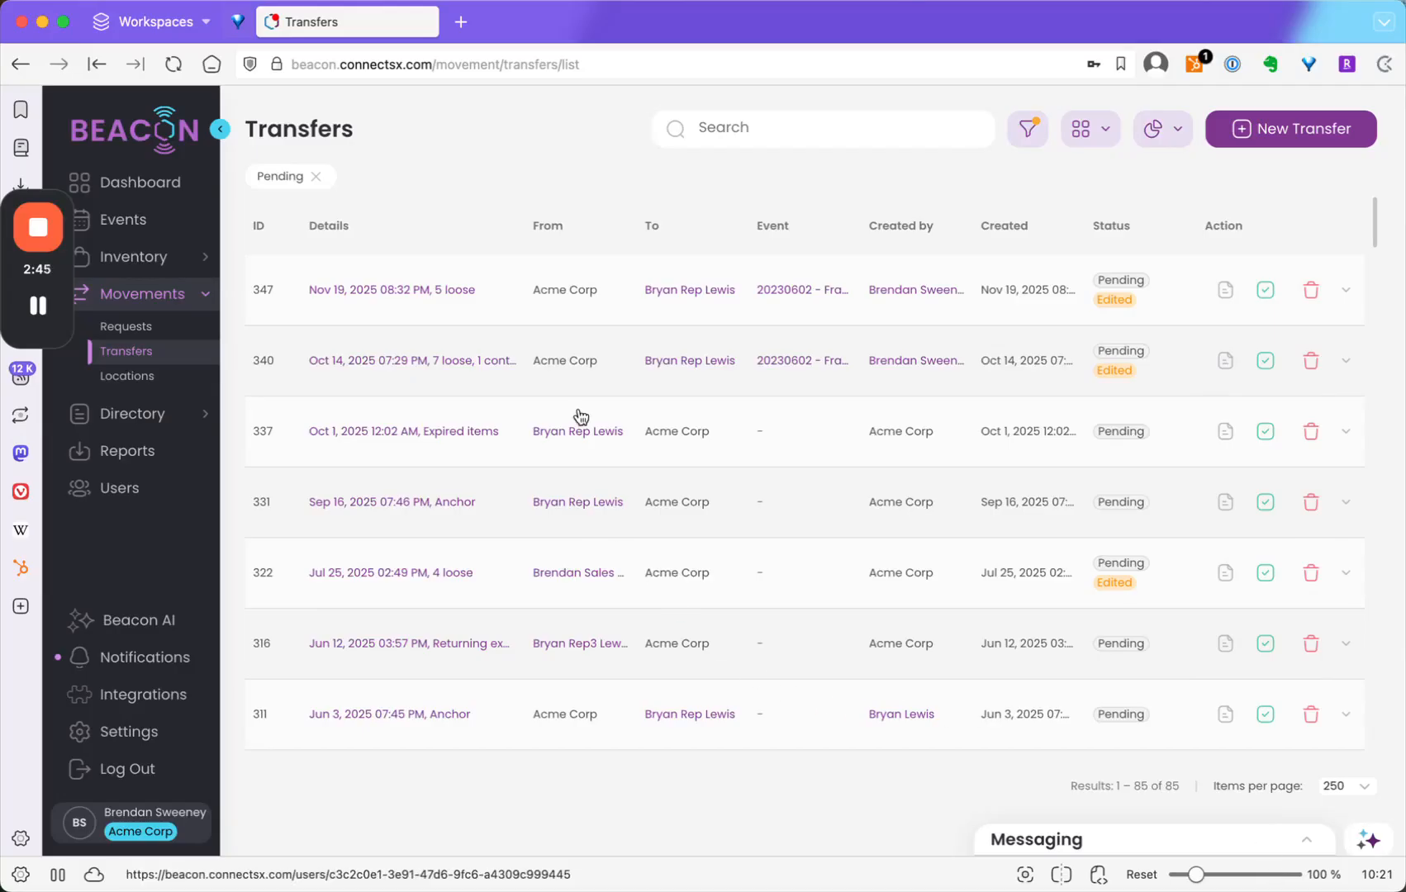
Review the details of pending transfer 347, including ship-to address, tracking info, transferred inventory, comments and attachments.
left_click(412, 291)
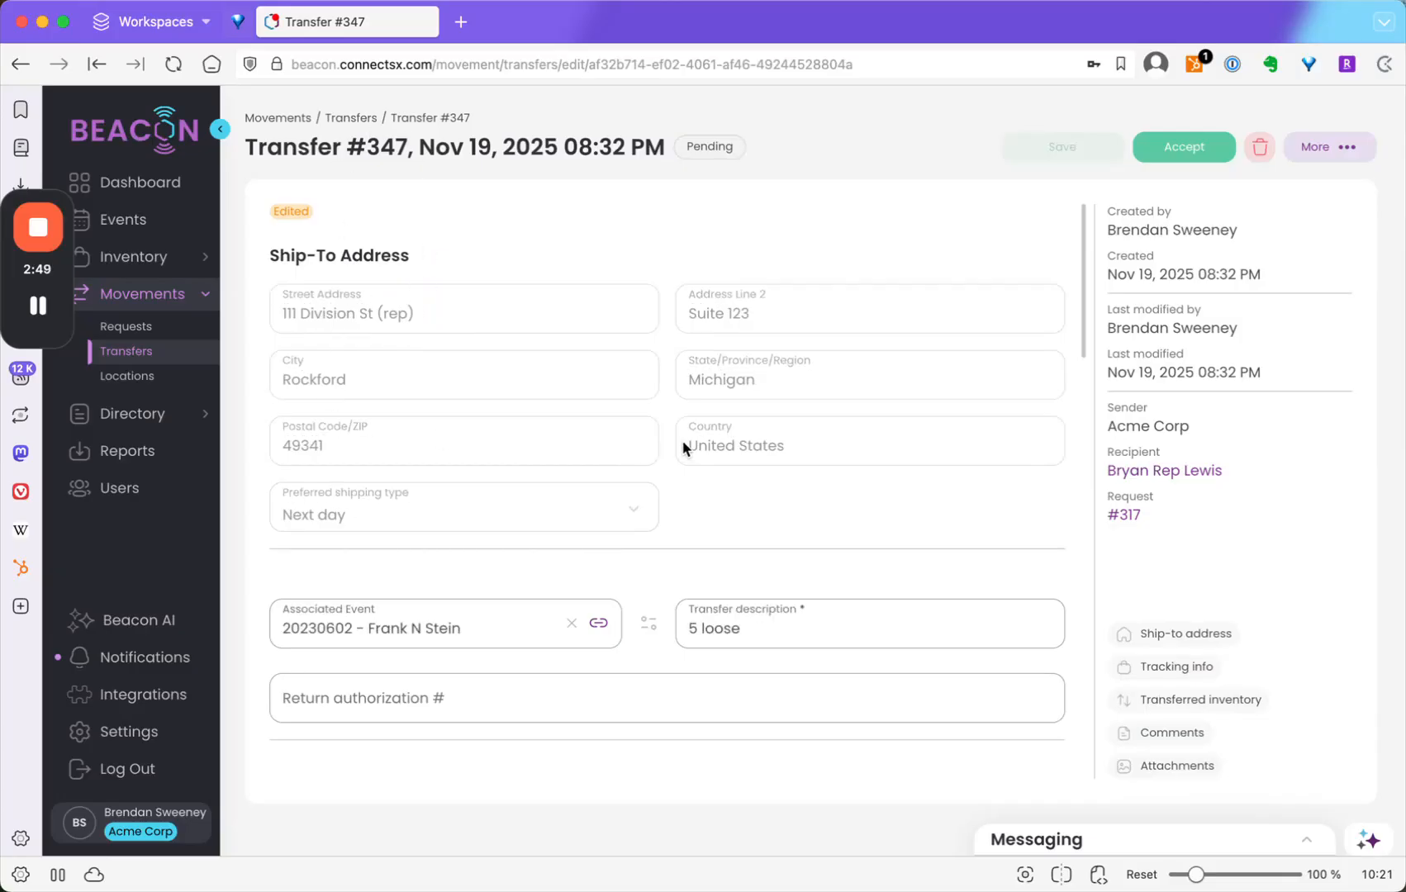
scroll(654, 403, "down", 5)
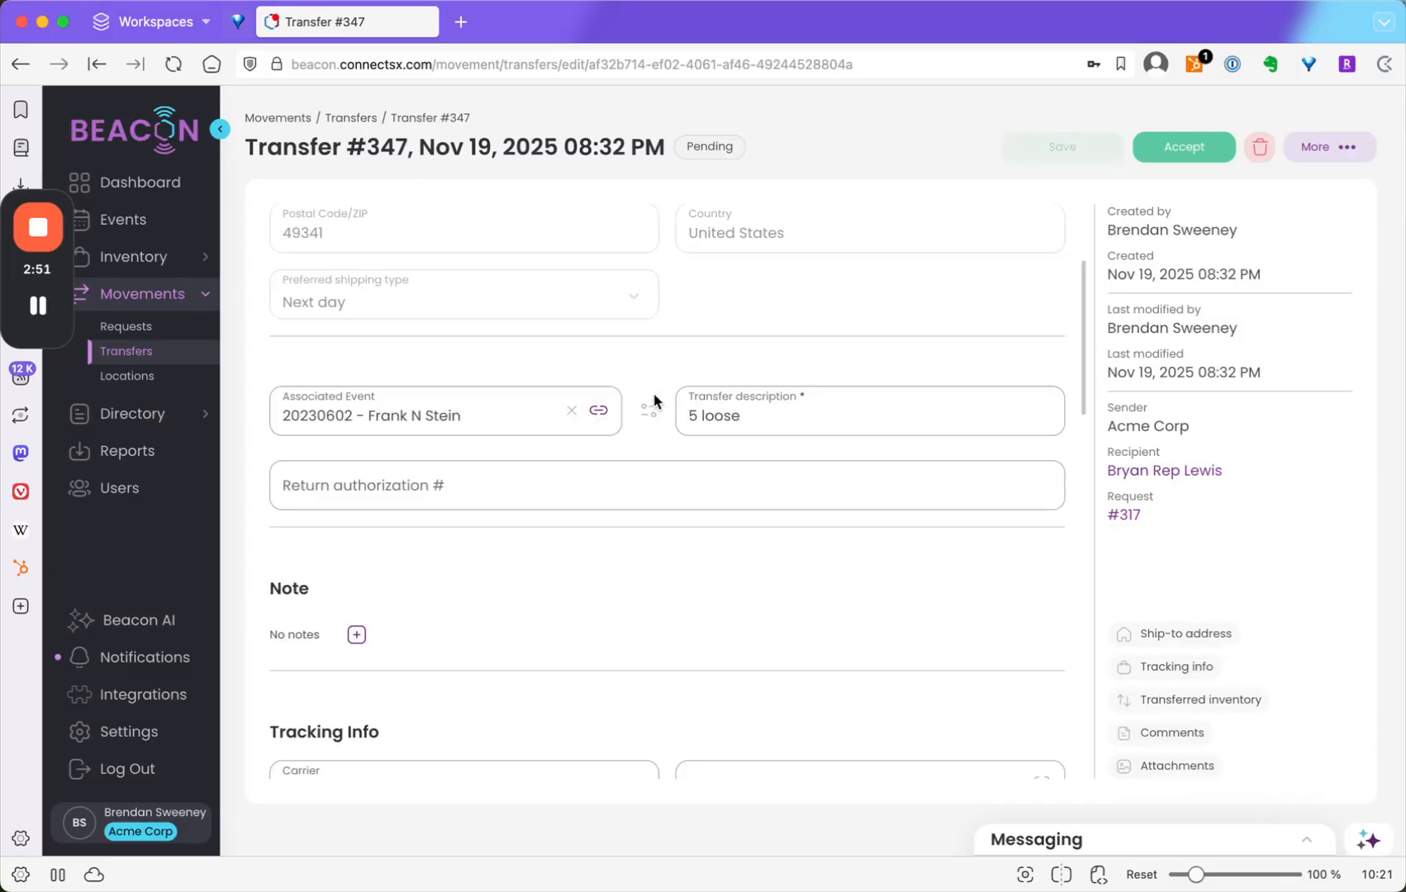
scroll(655, 403, "down", 12)
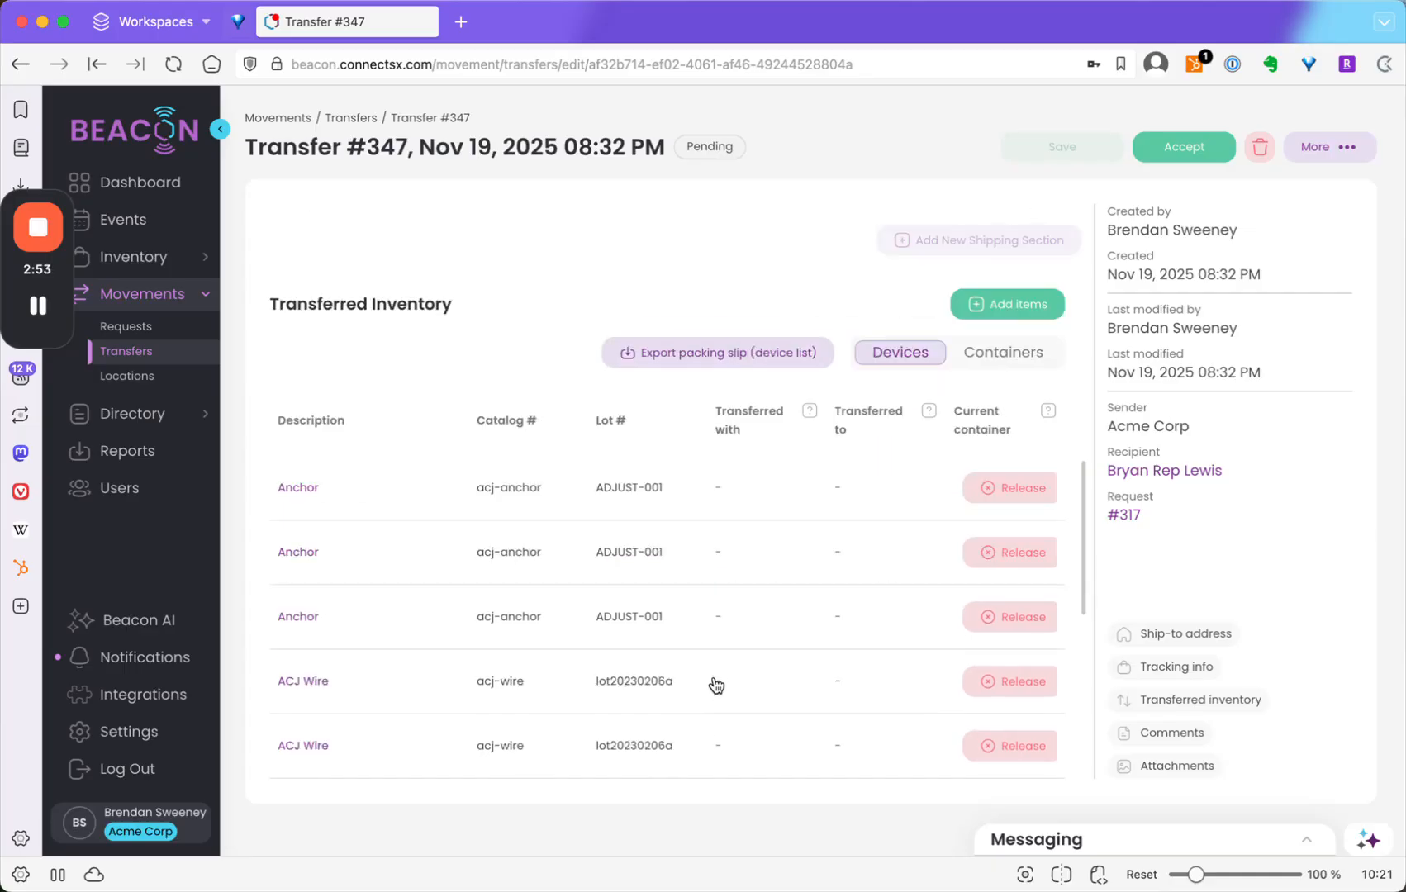
scroll(711, 636, "up", 3)
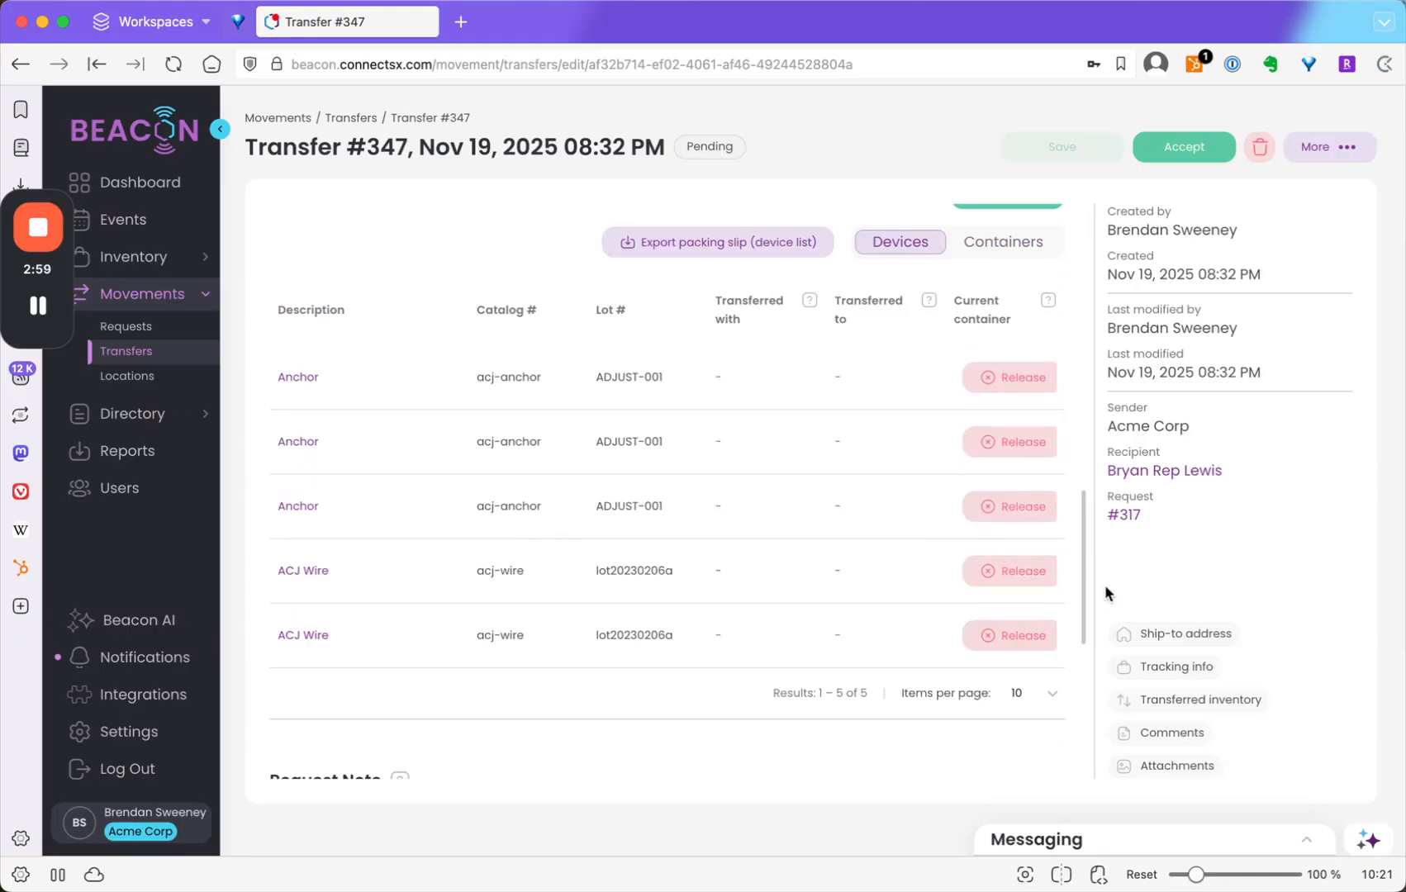
scroll(719, 634, "down", 5)
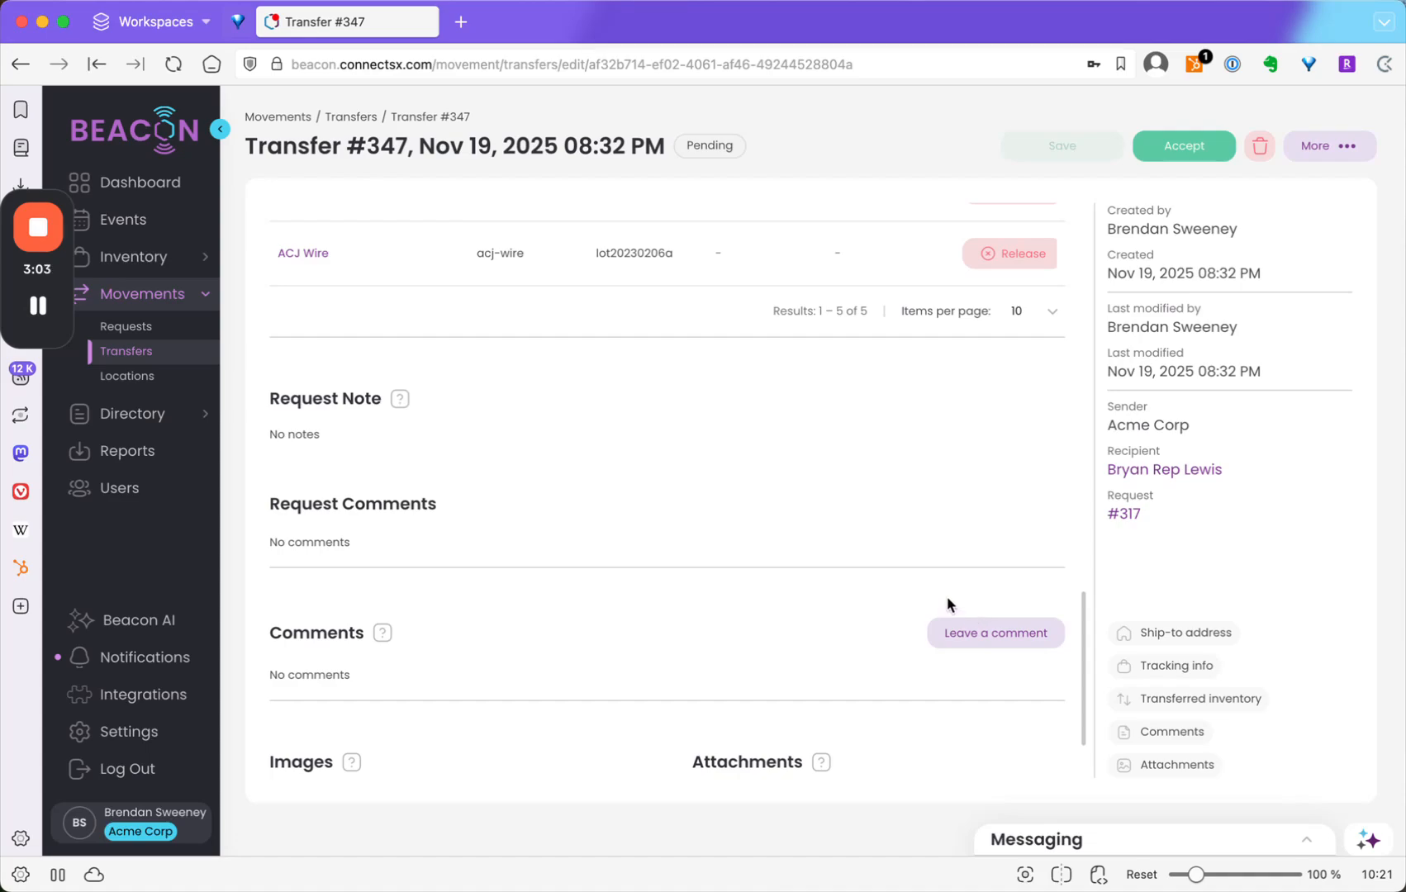
scroll(780, 738, "down", 2)
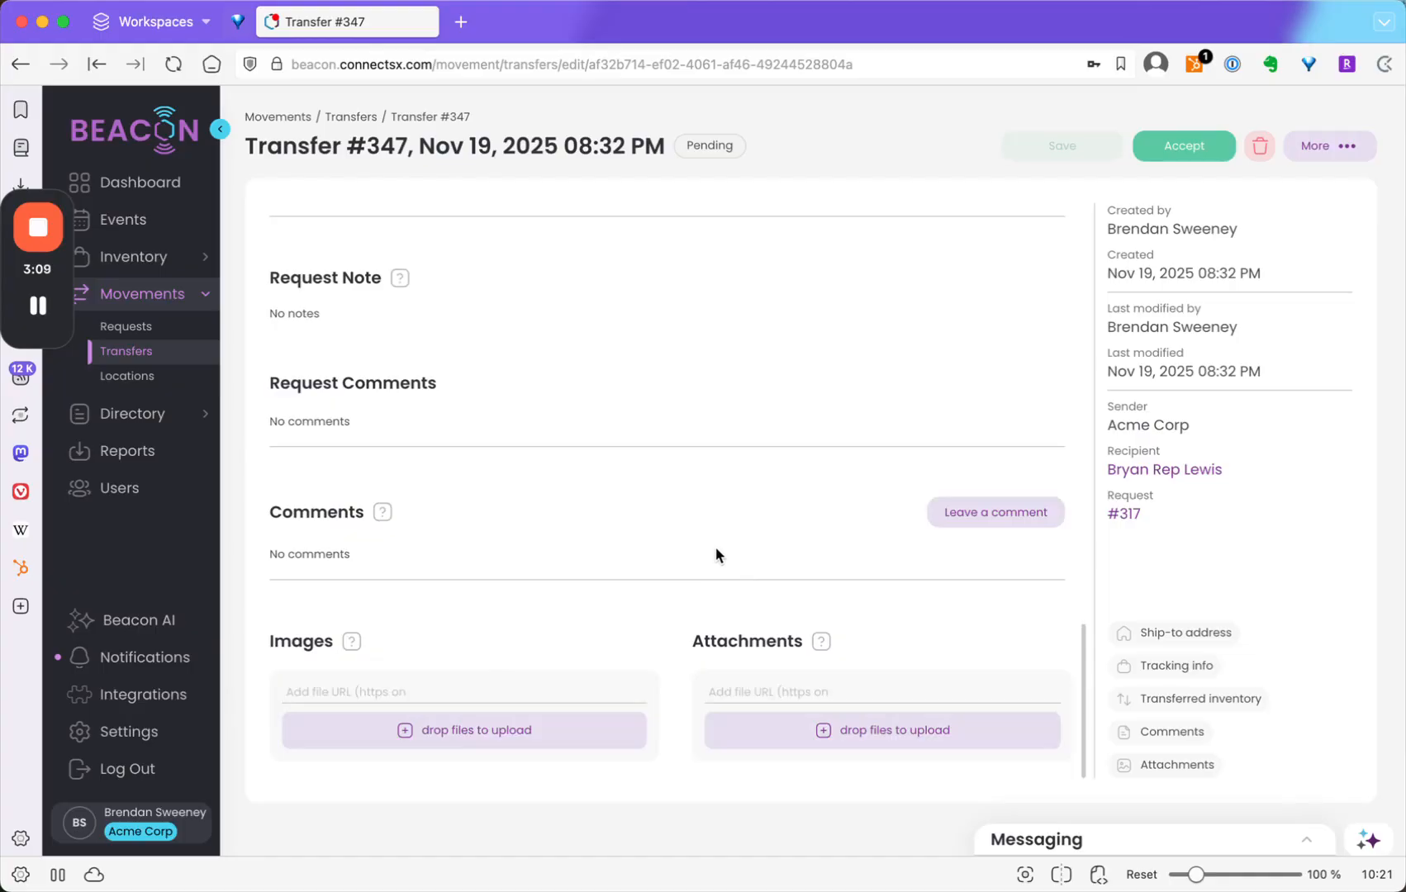
scroll(717, 557, "up", 1)
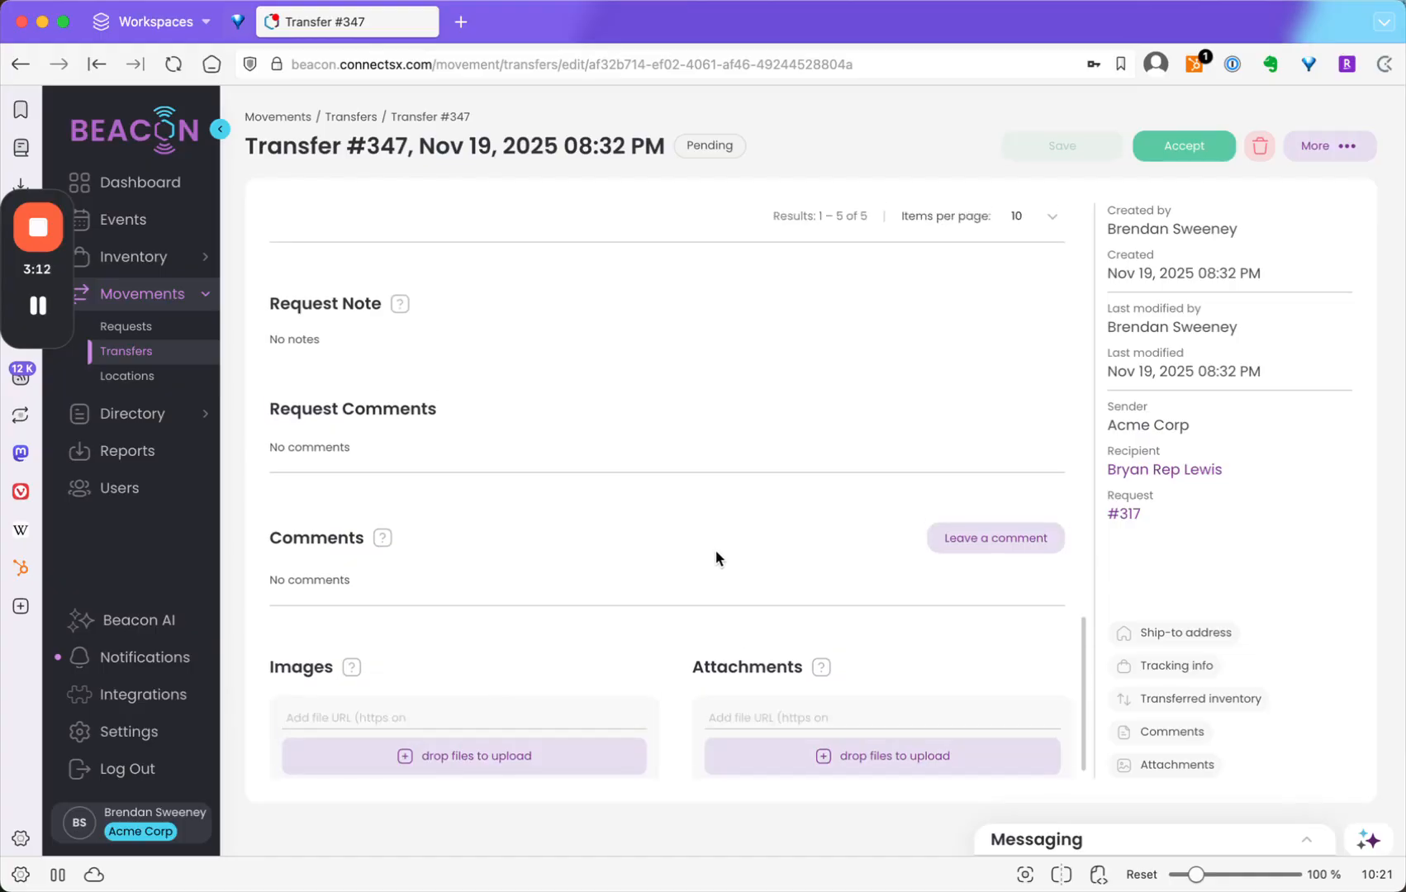
scroll(715, 557, "up", 10)
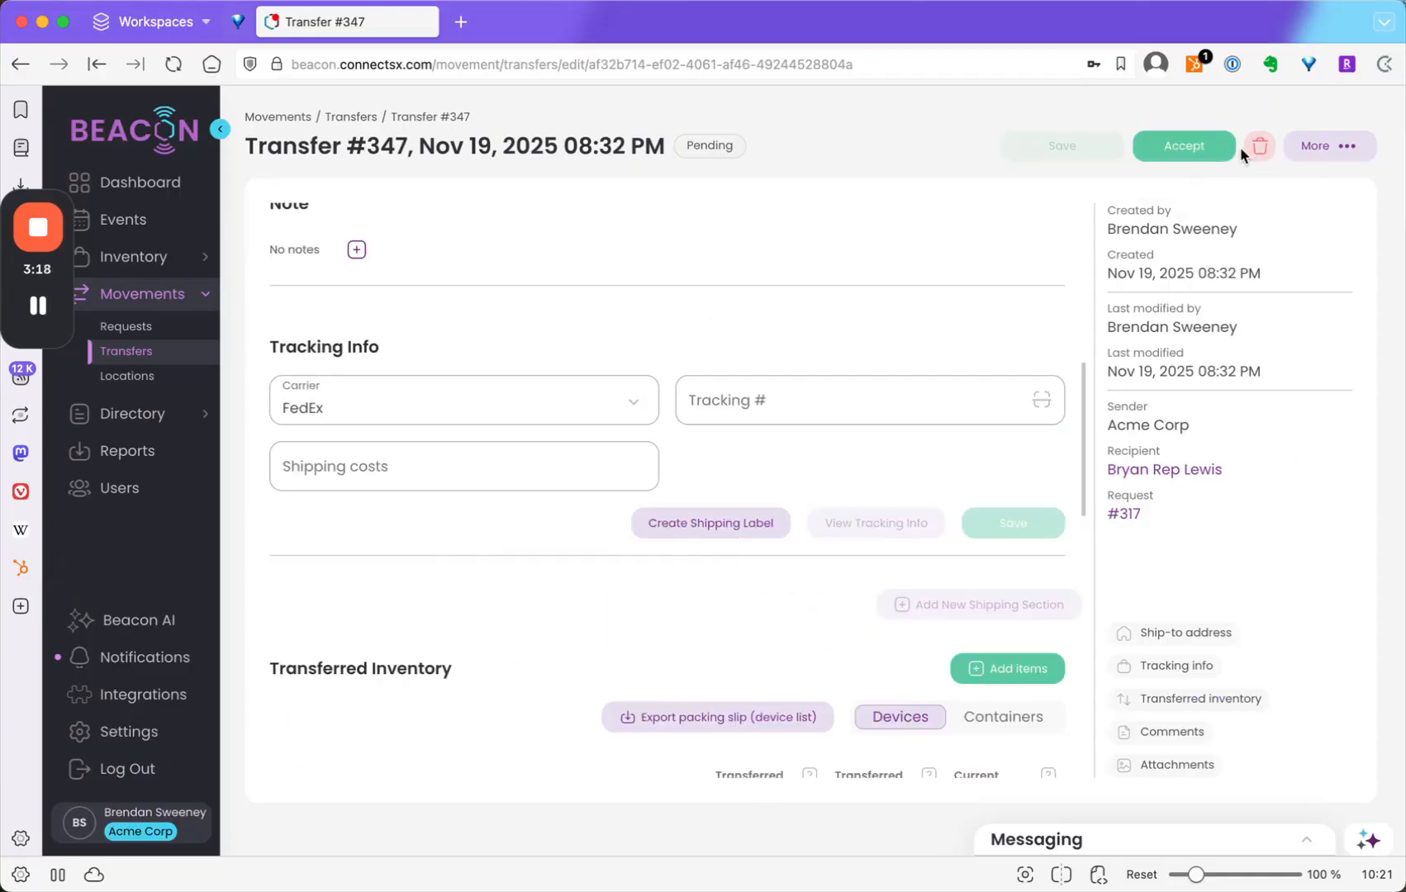
Return to the full transfers list and start a new transfer with the own organization as current custodian.
left_click(126, 351)
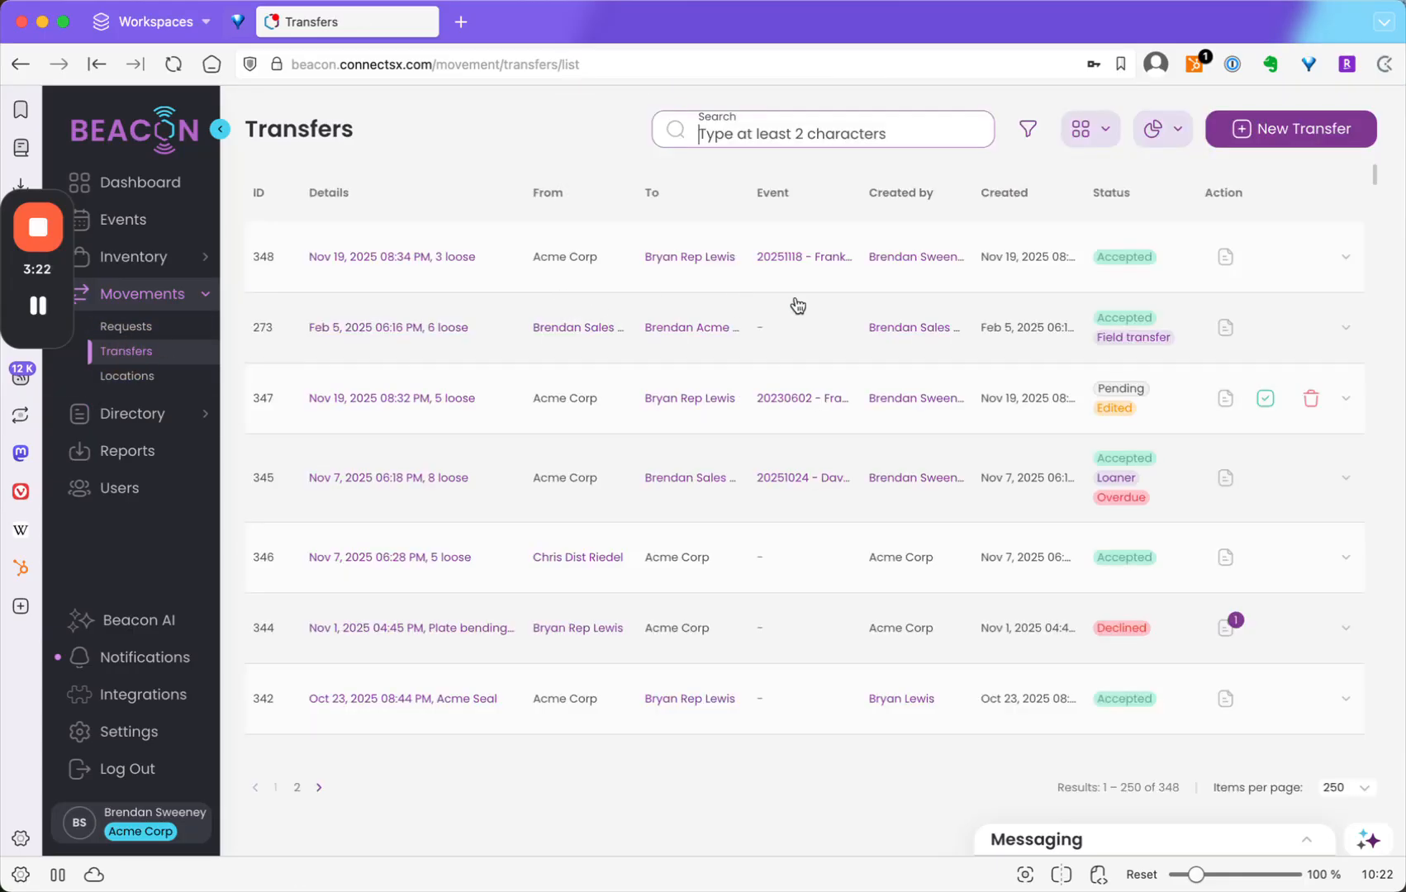
left_click(1235, 132)
left_click(485, 346)
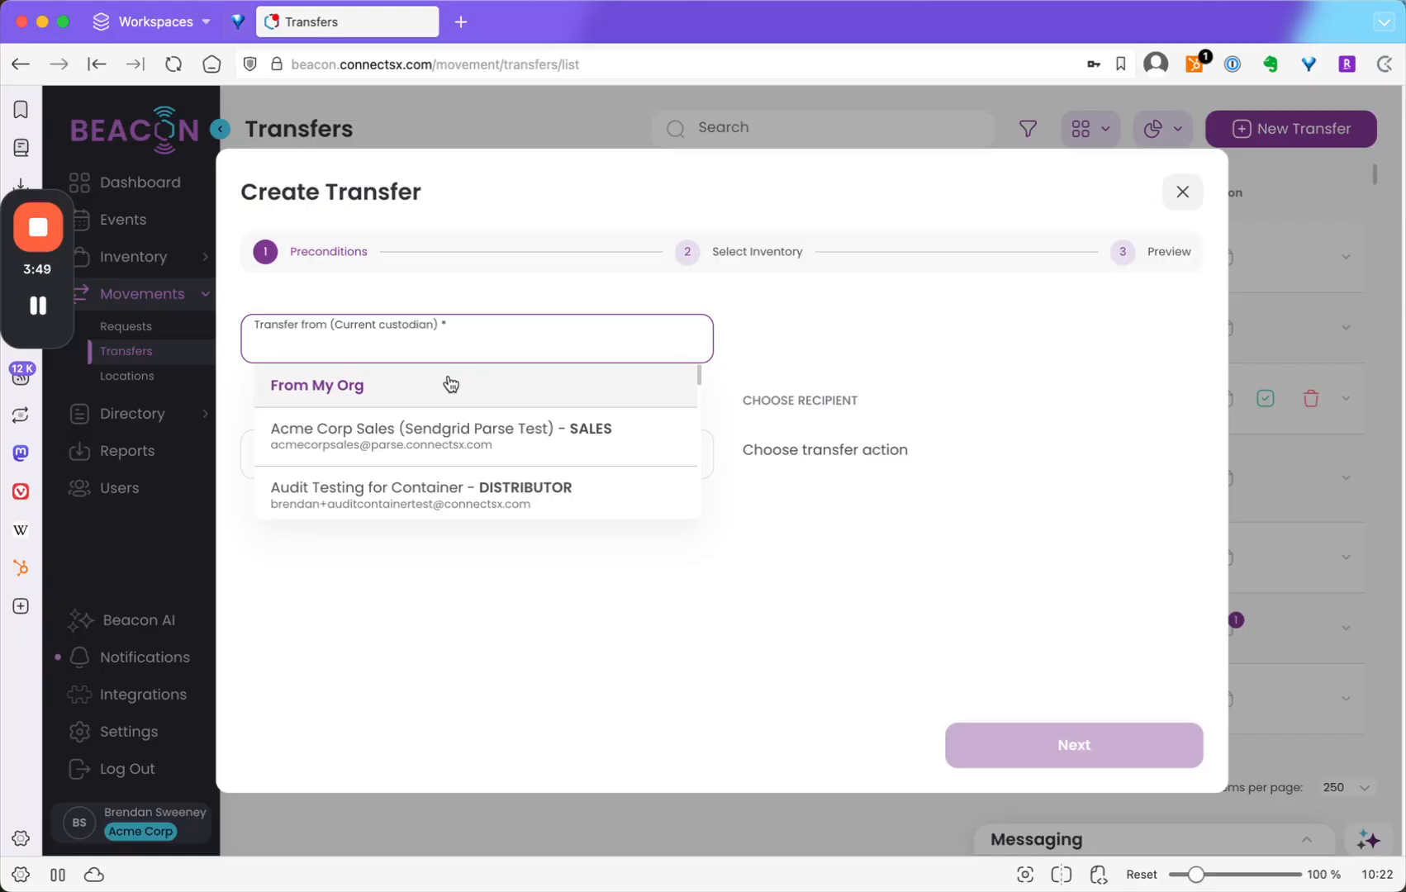
scroll(438, 478, "down", 5)
scroll(413, 446, "up", 5)
left_click(367, 385)
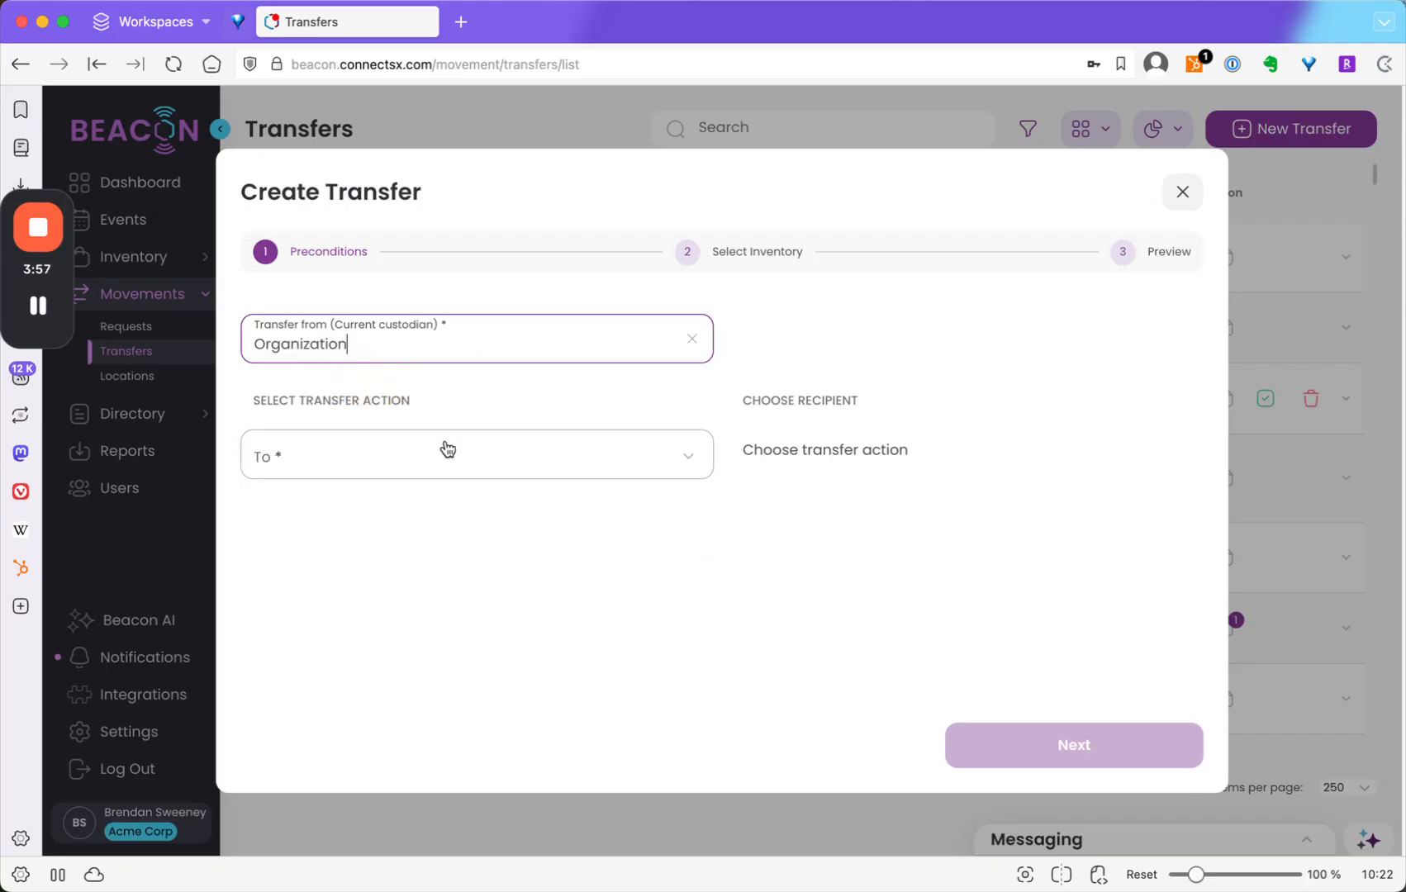
Set the transfer action to To Distributor, choose the Acme distributor account as recipient, and continue to inventory selection.
left_click(427, 461)
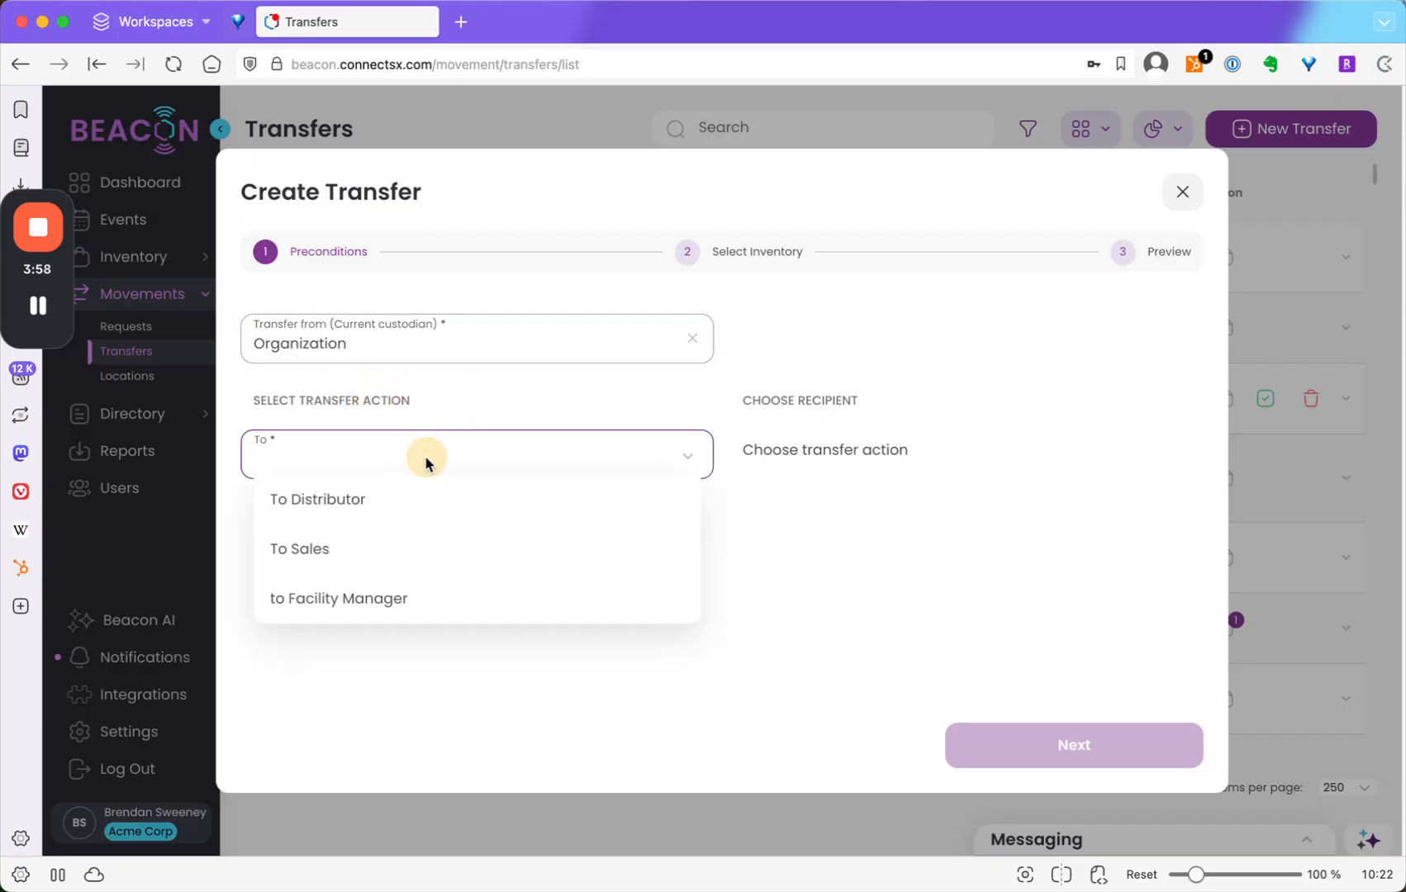
left_click(424, 506)
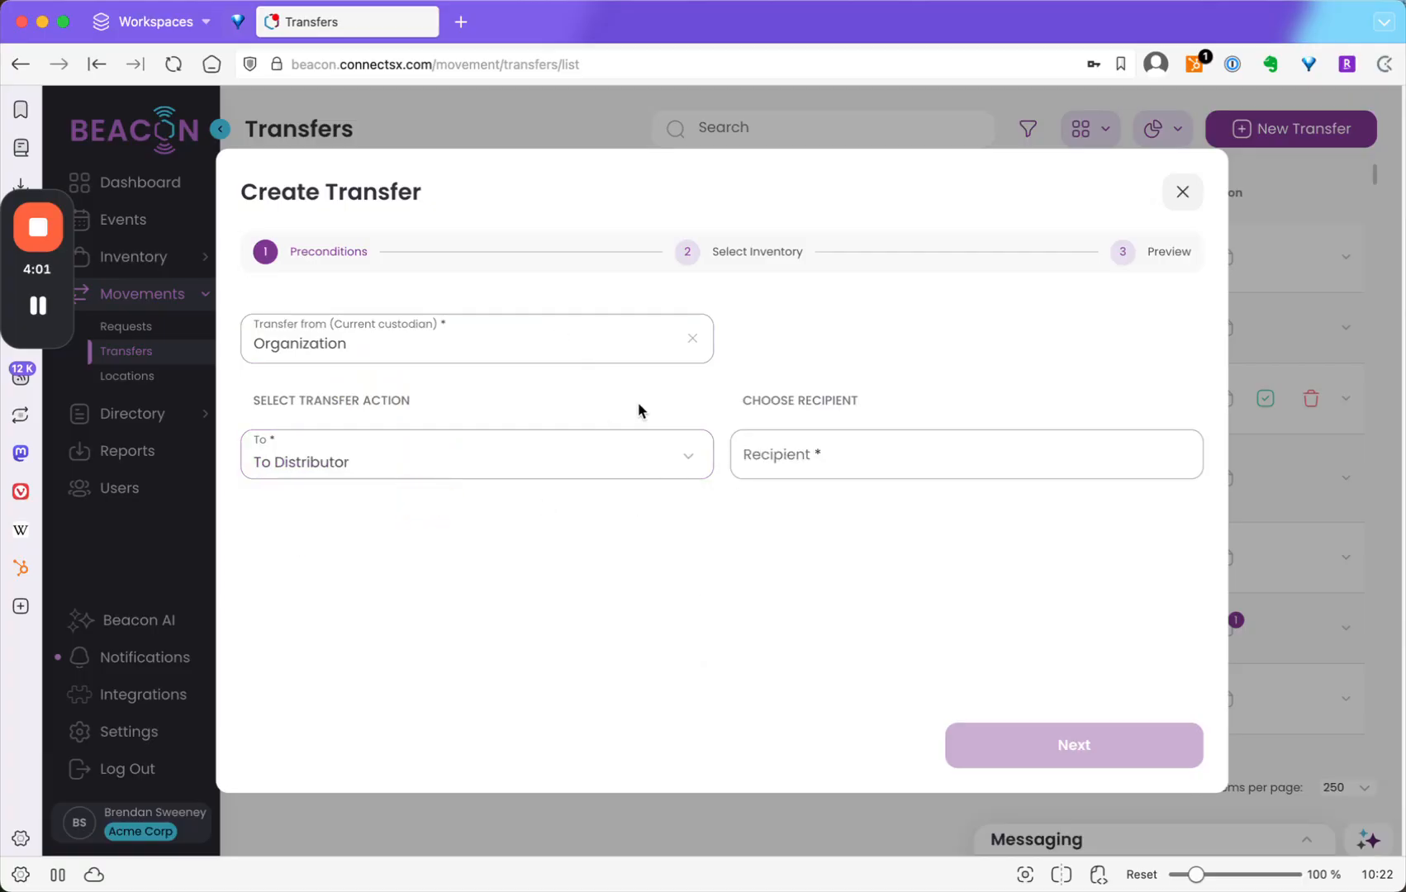
left_click(858, 454)
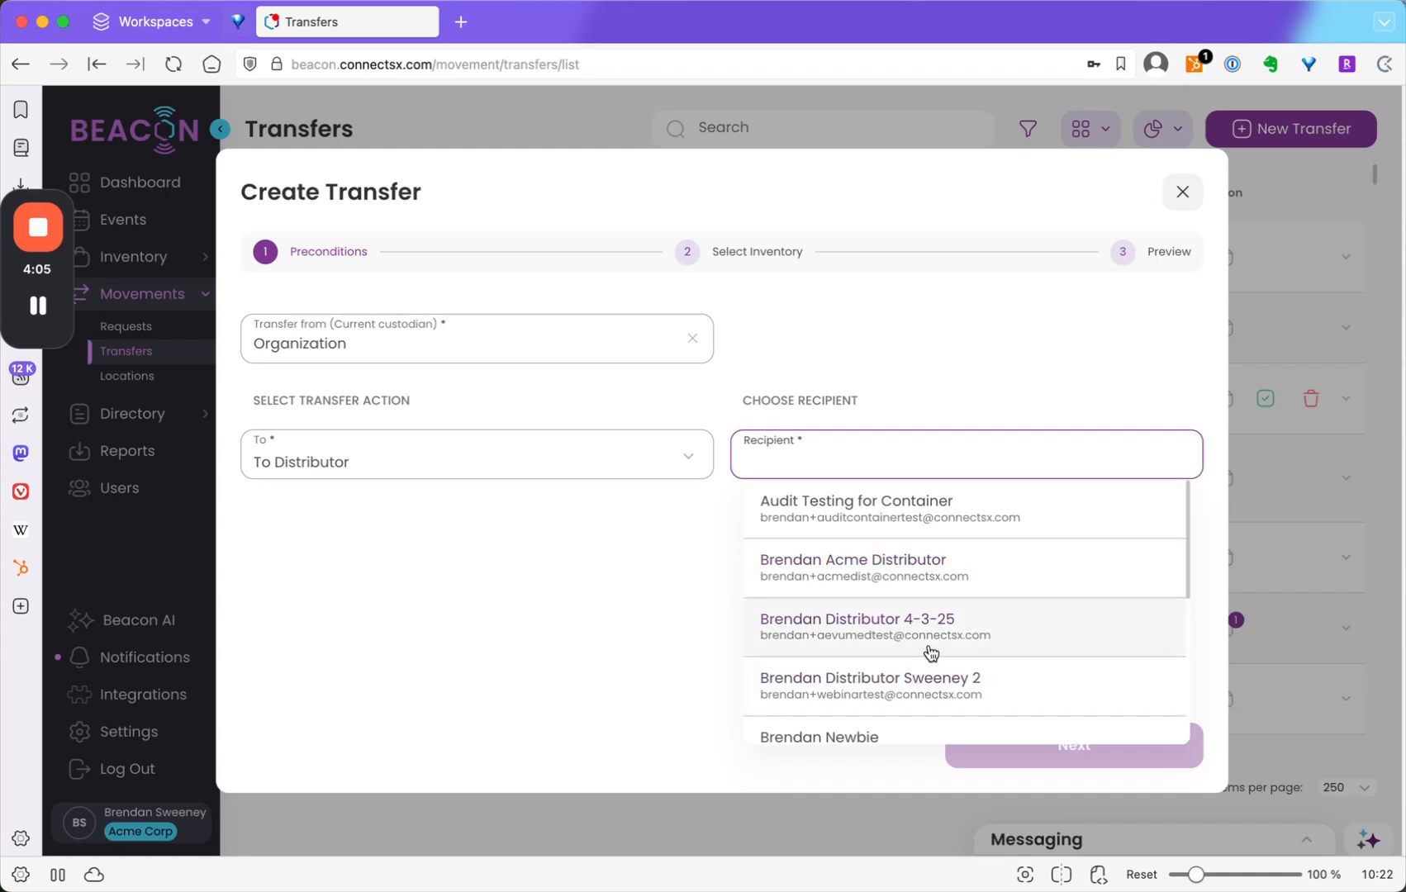
left_click(949, 589)
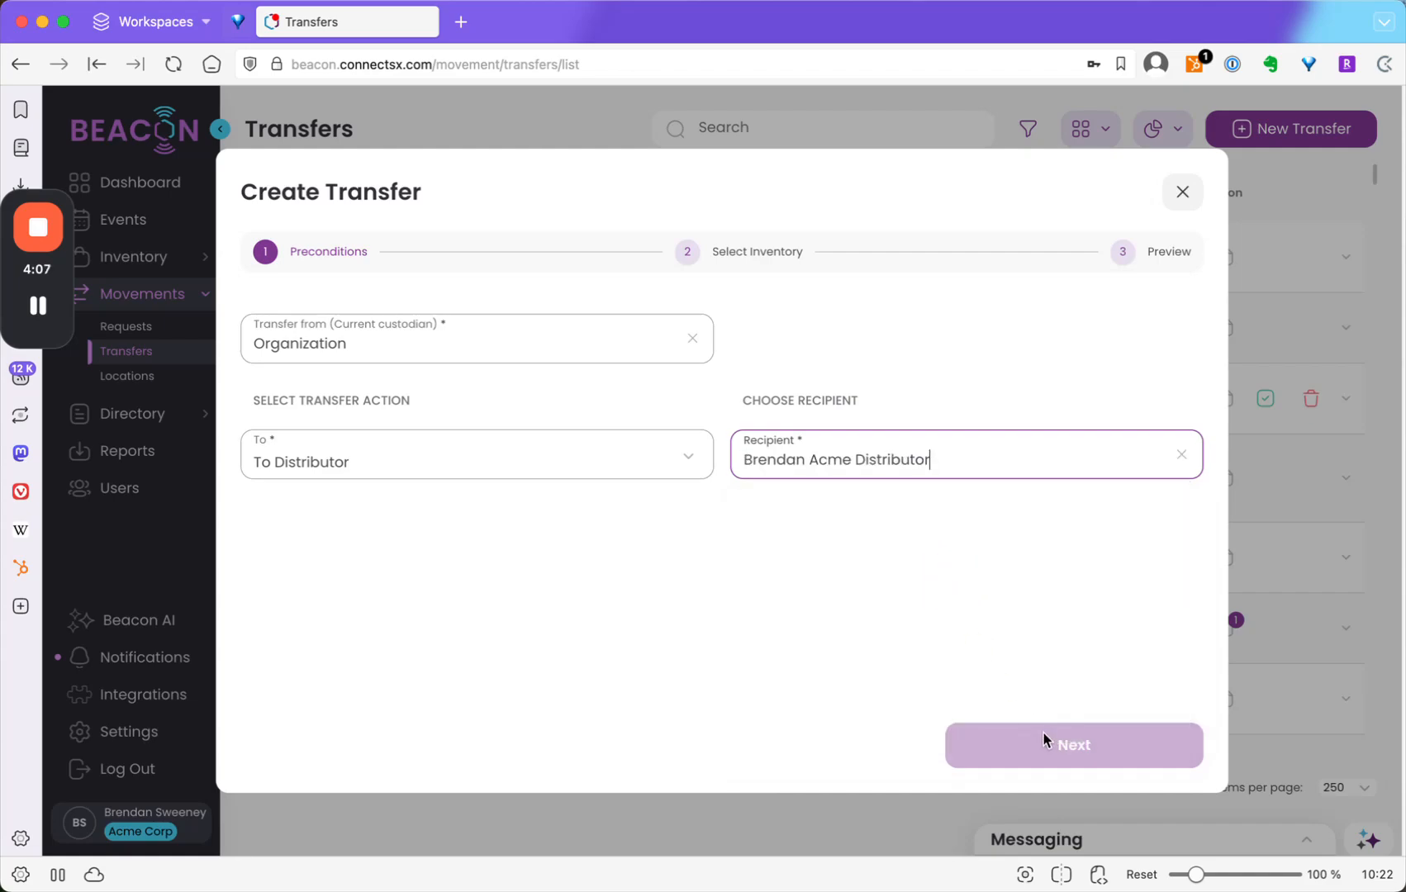
left_click(1057, 740)
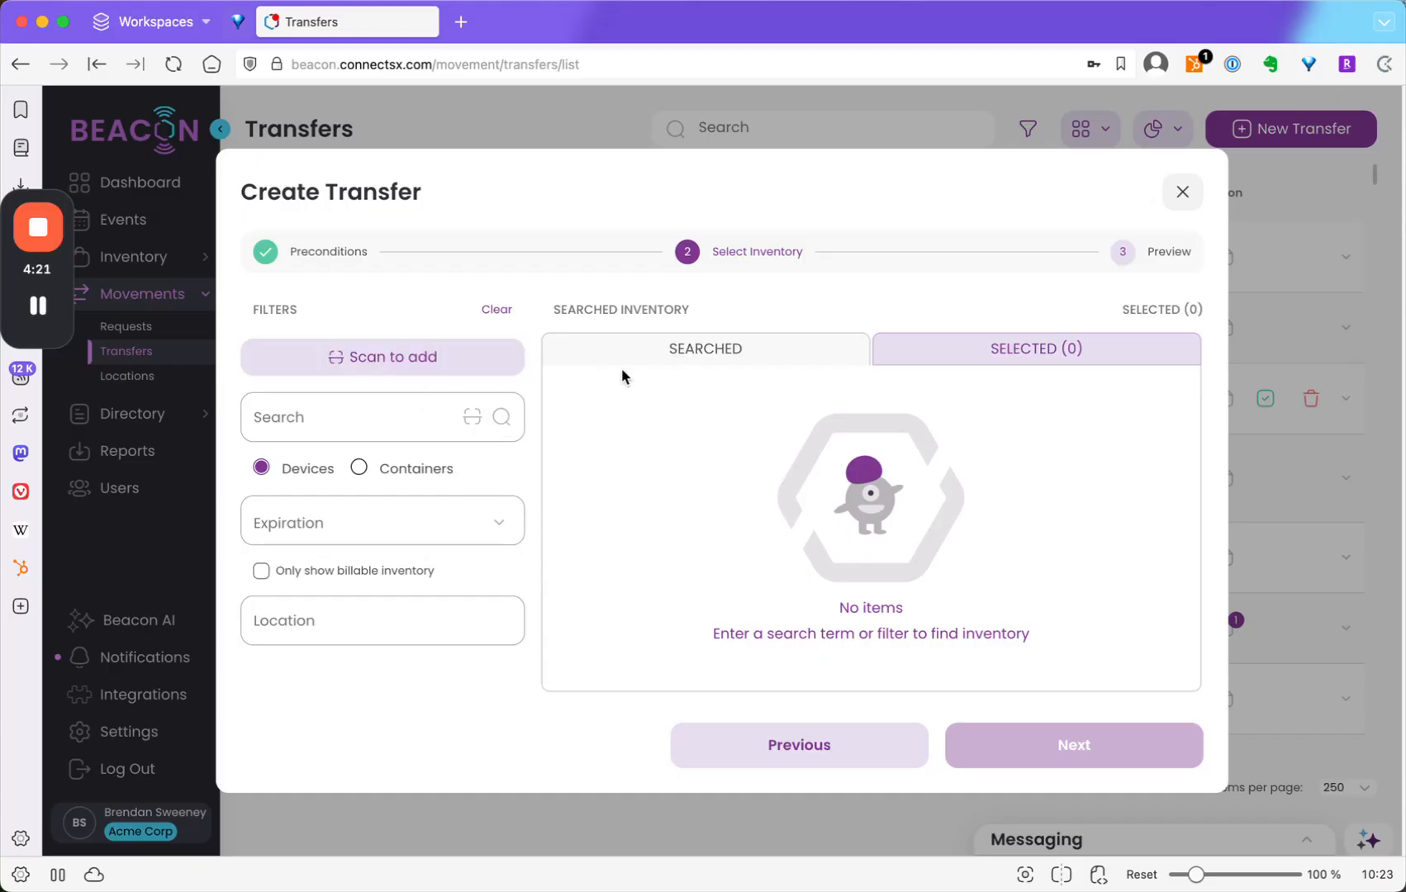
List all available devices, add the Anchor (acj-anchor) to the transfer, and set its quantity to 4.
left_click(501, 417)
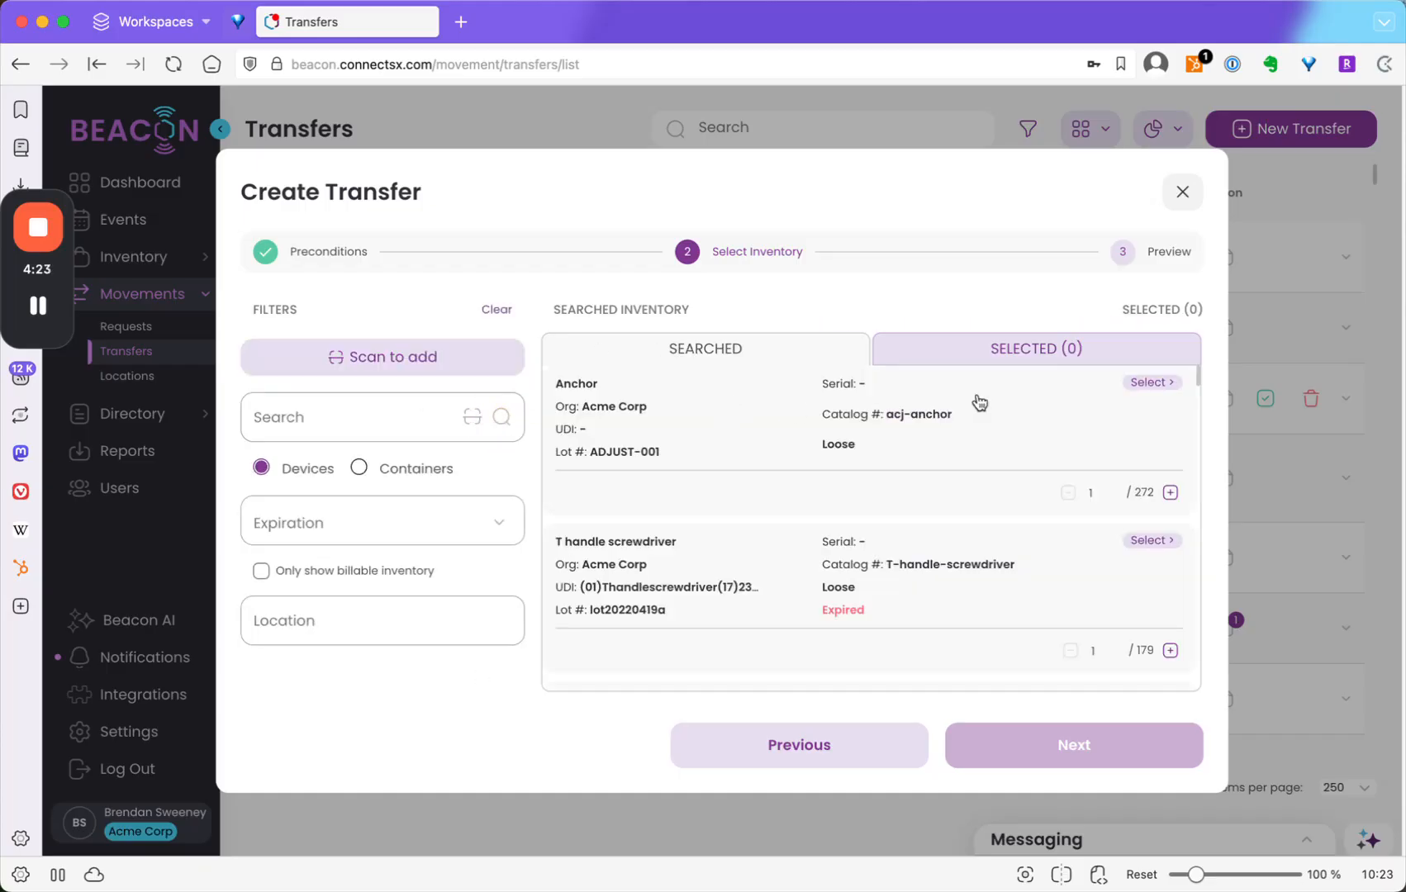
left_click(1175, 384)
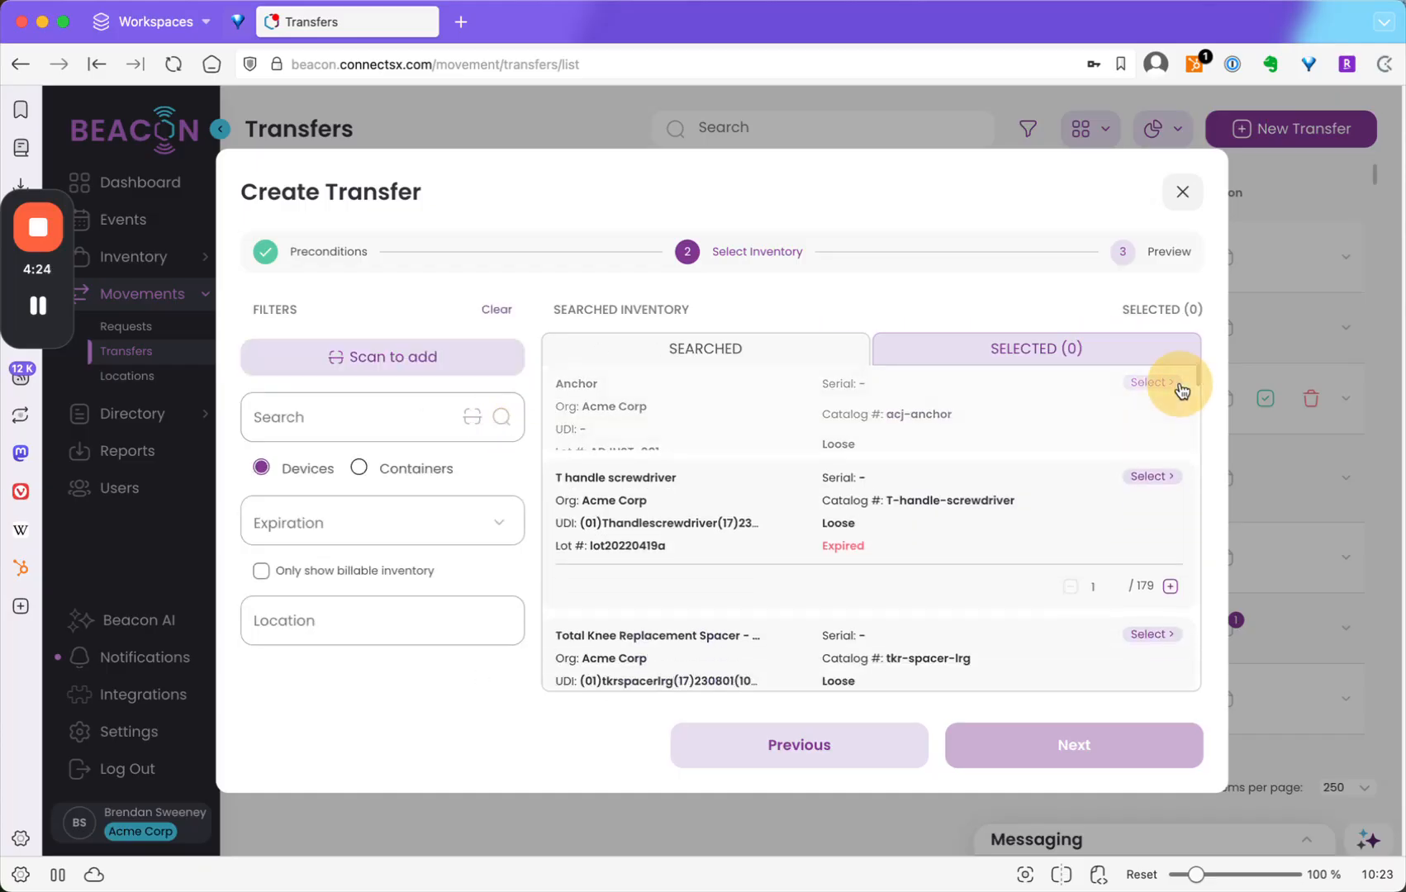
left_click(1085, 349)
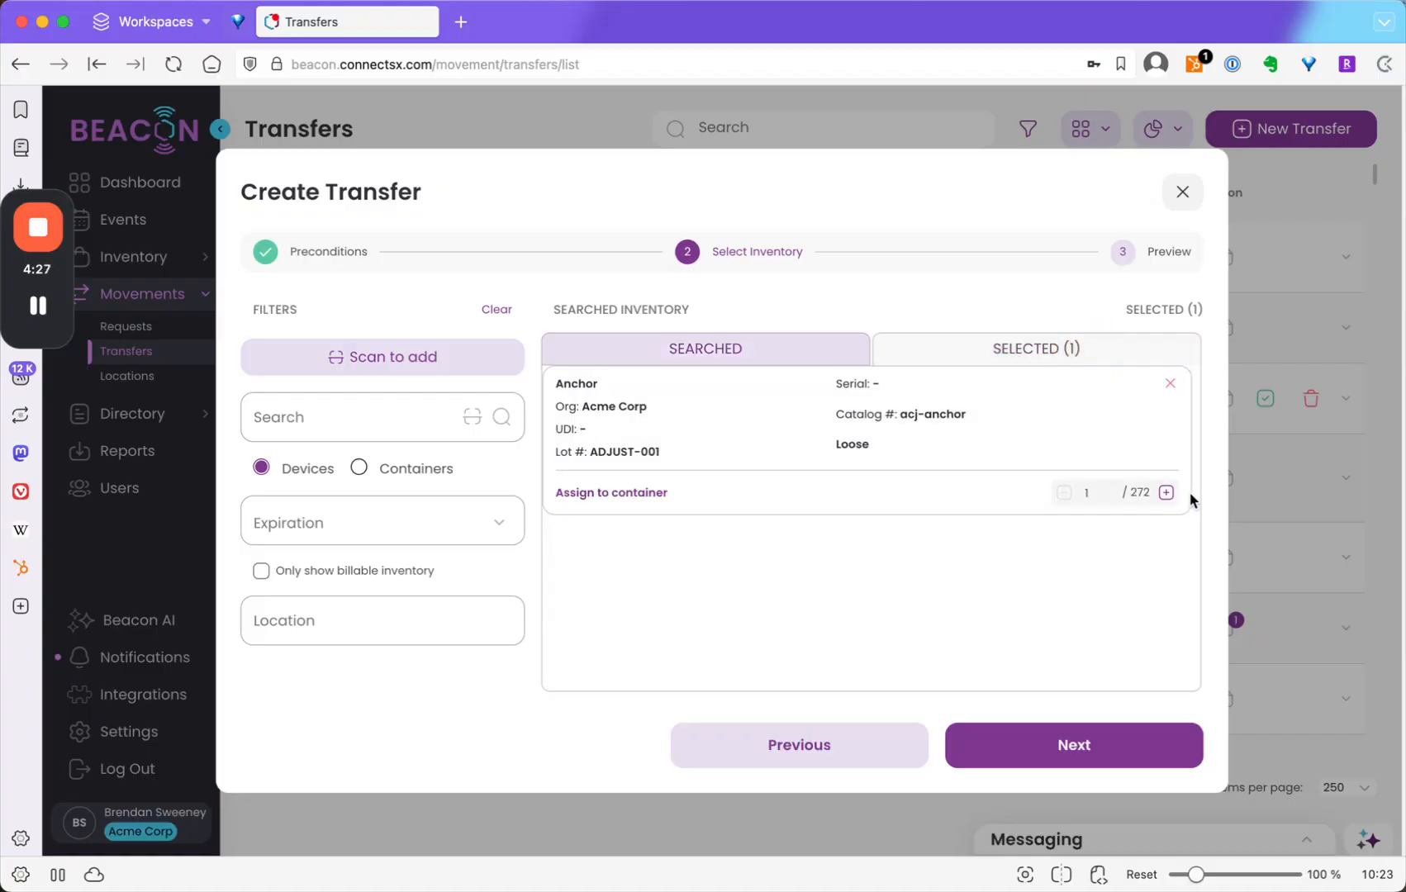
left_click(1167, 493)
left_click(1166, 493)
left_click(1166, 493)
left_click(604, 491)
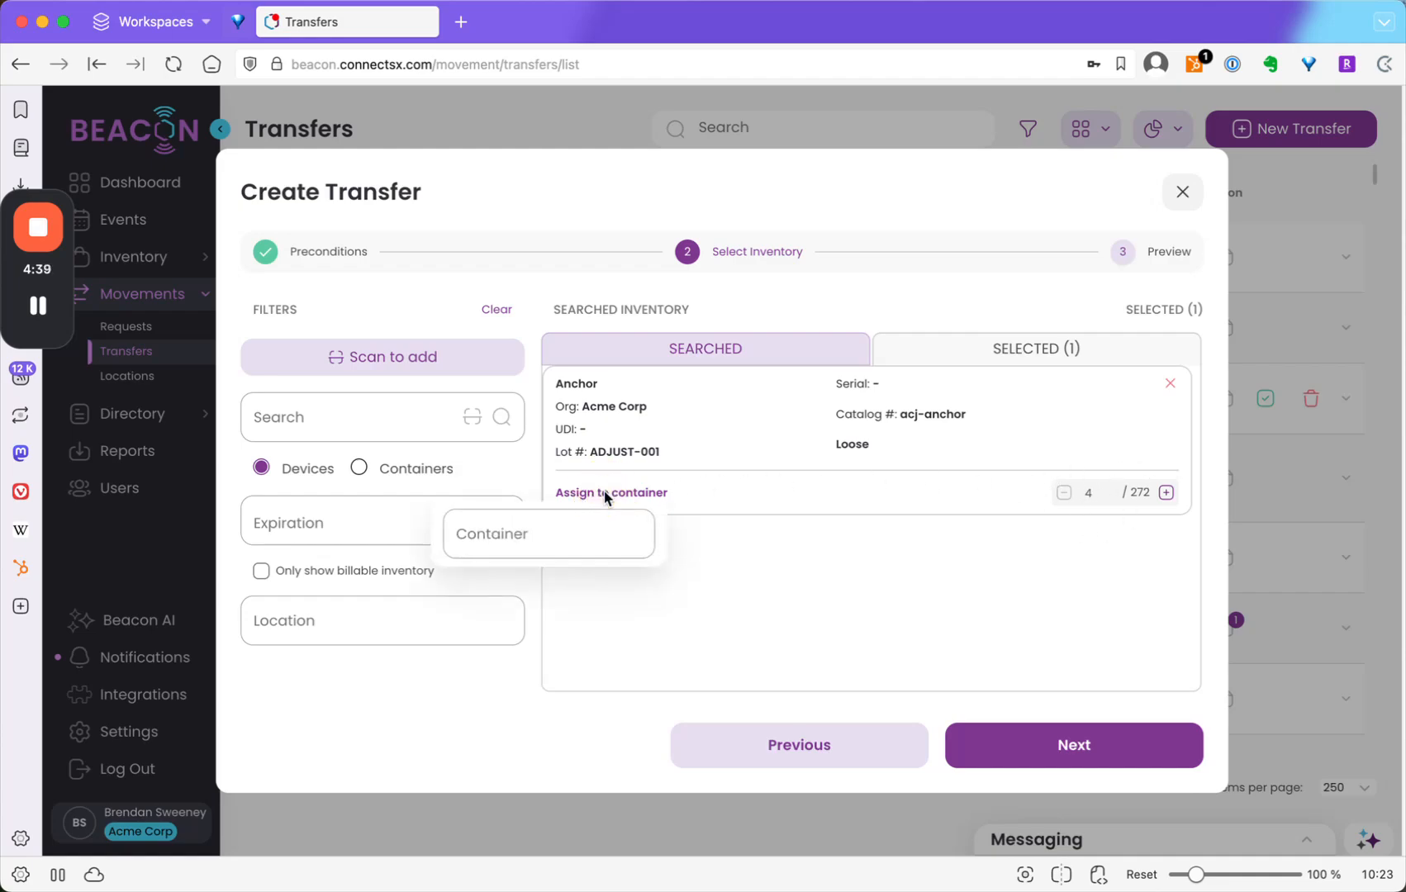
left_click(607, 536)
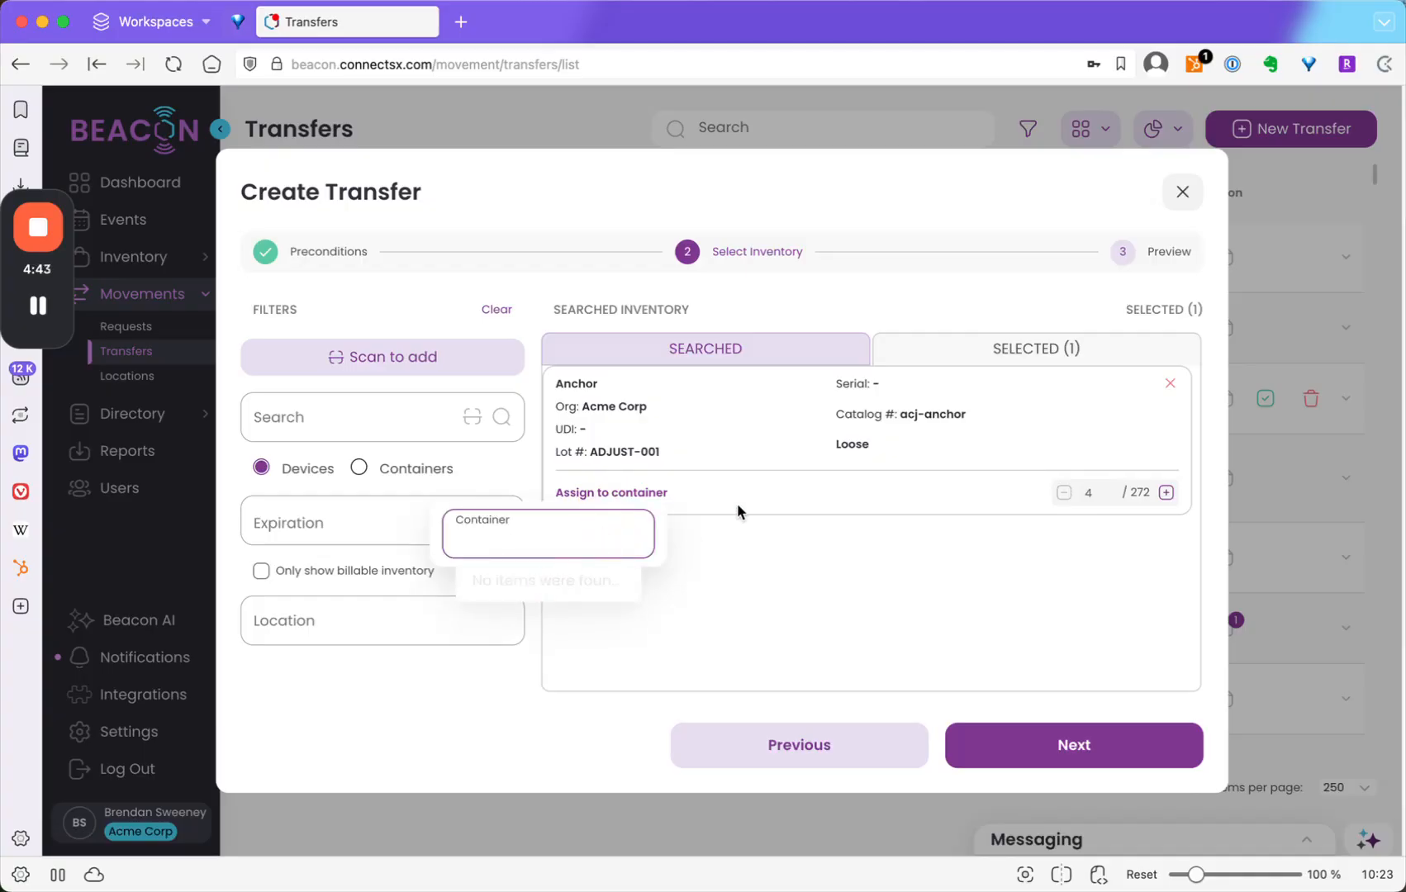
left_click(697, 496)
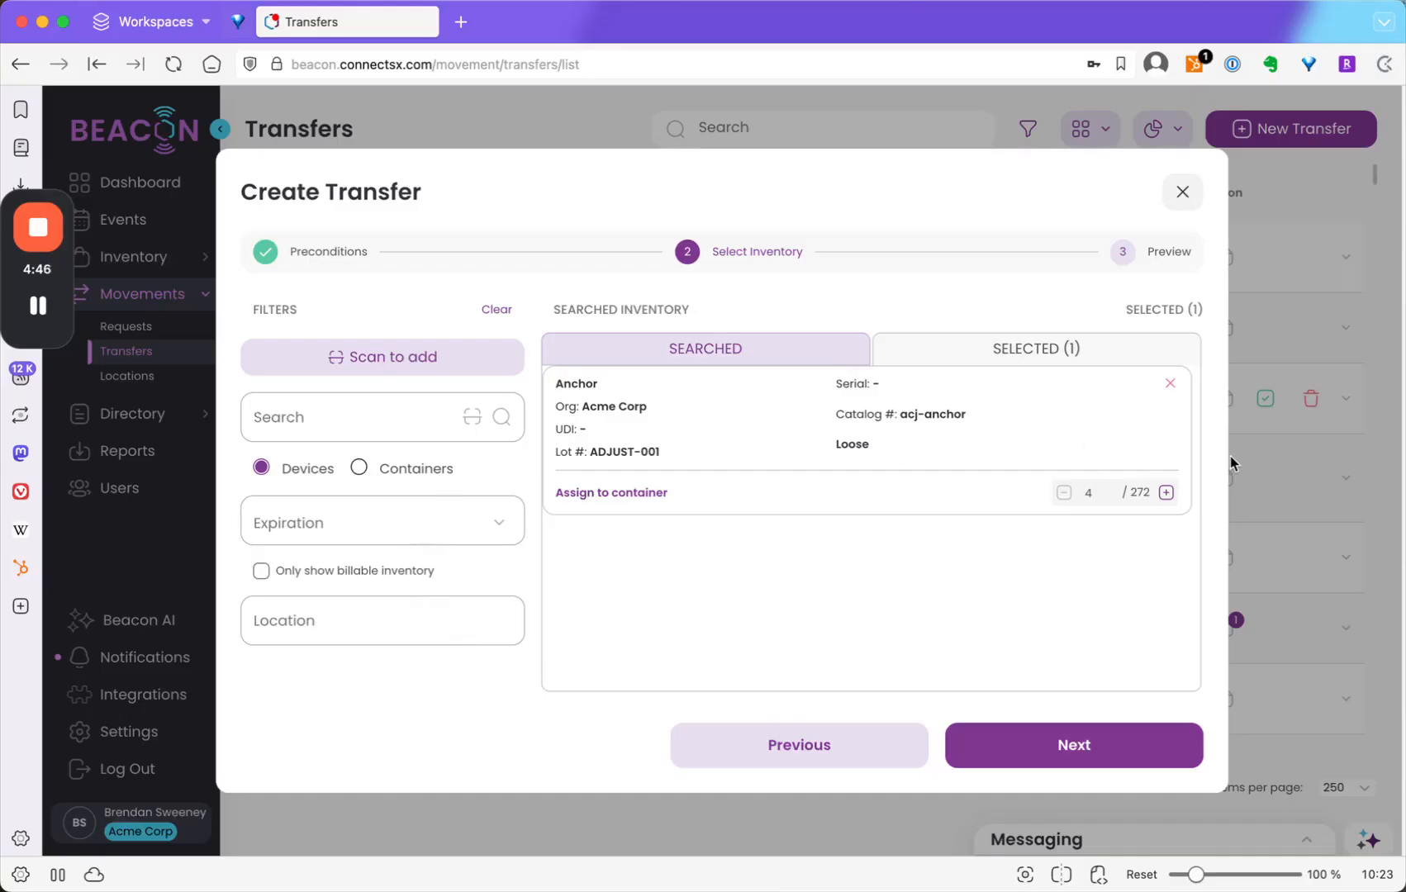
Search the inventory for "102" and add the Acme CellXtract 2000 to the transfer.
left_click(665, 355)
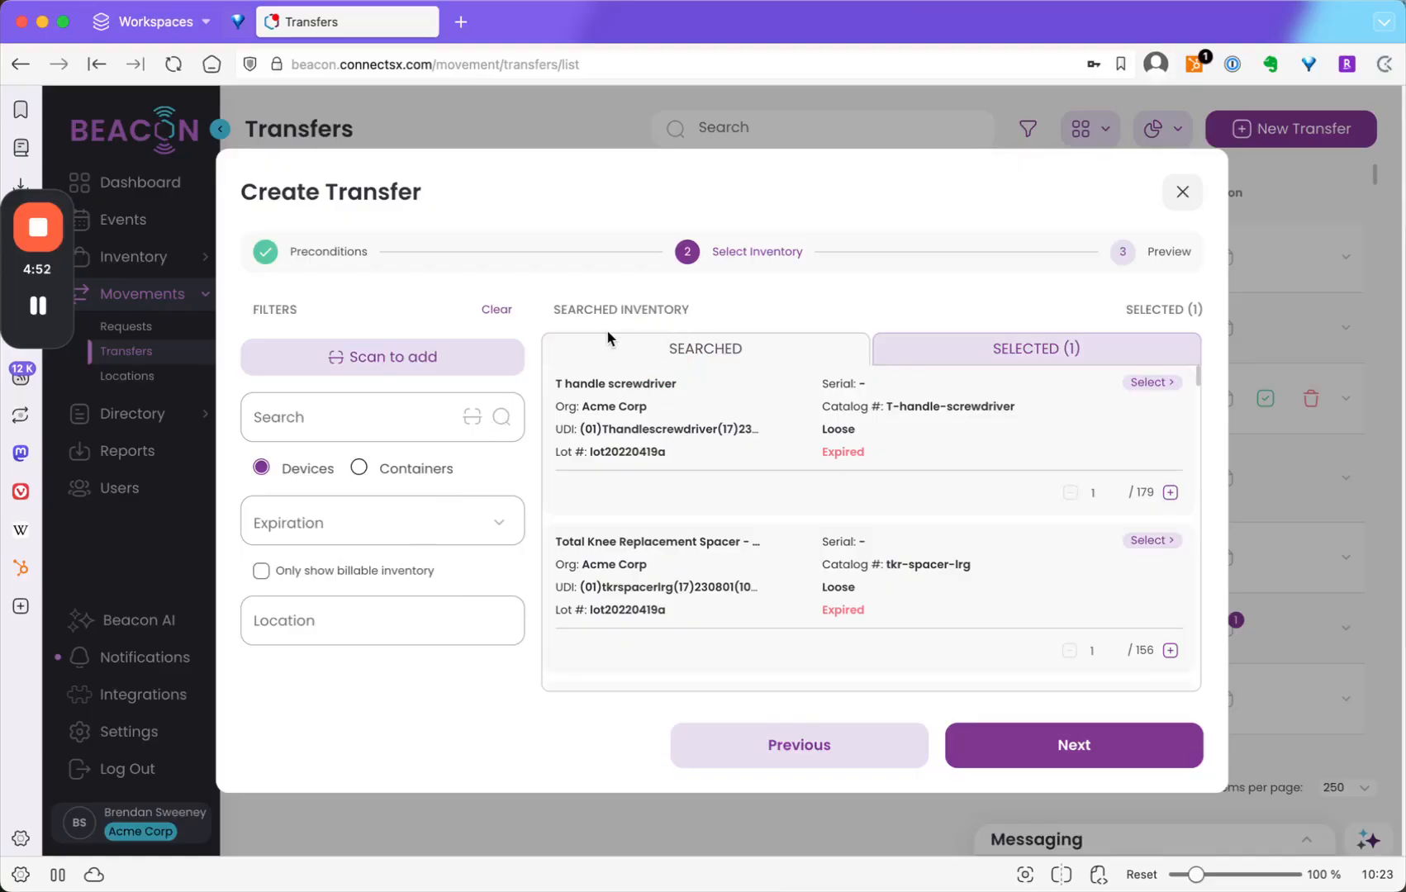
left_click(386, 420)
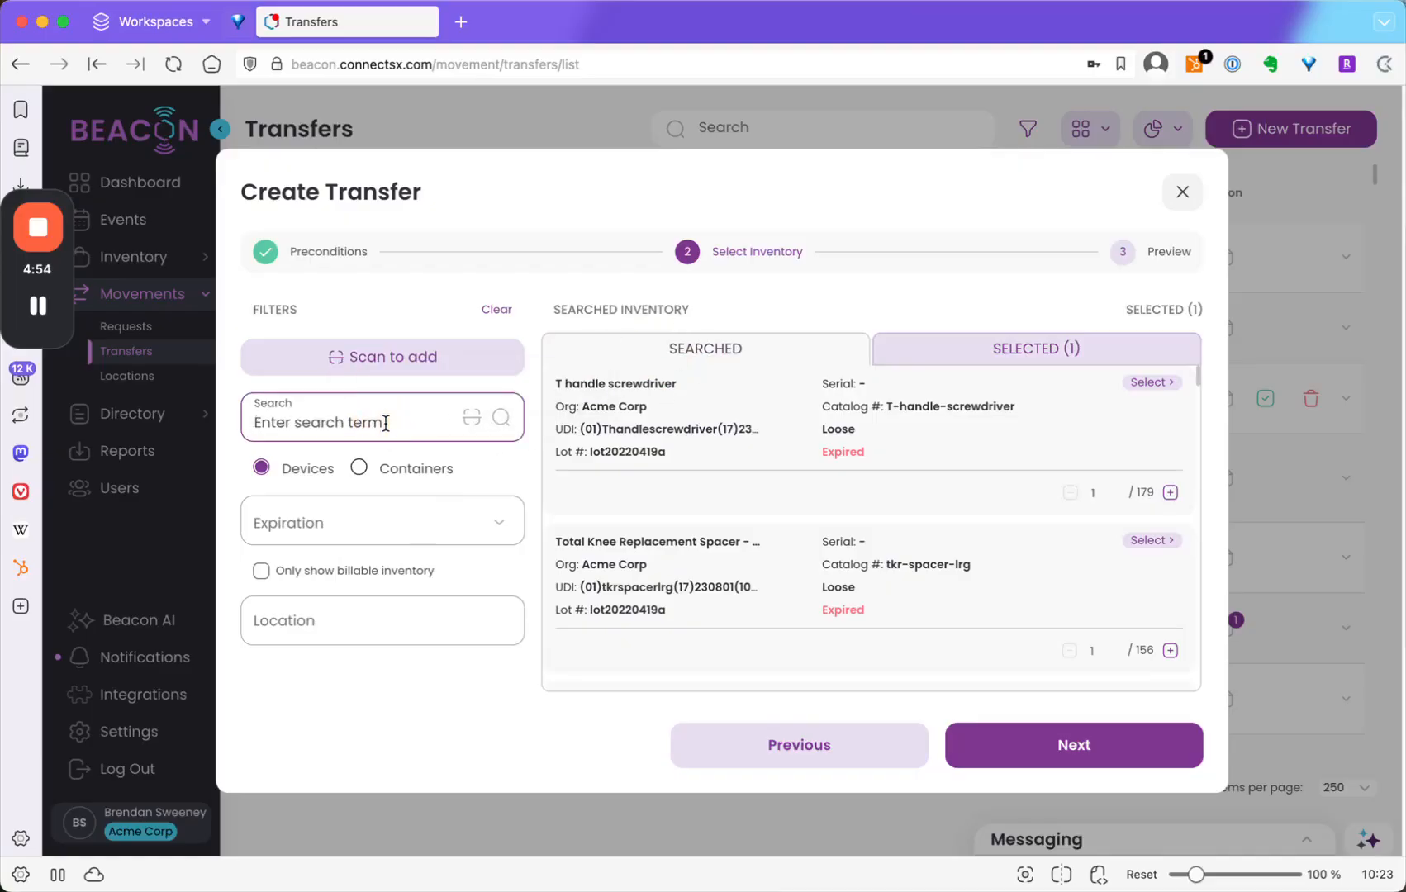
type("102")
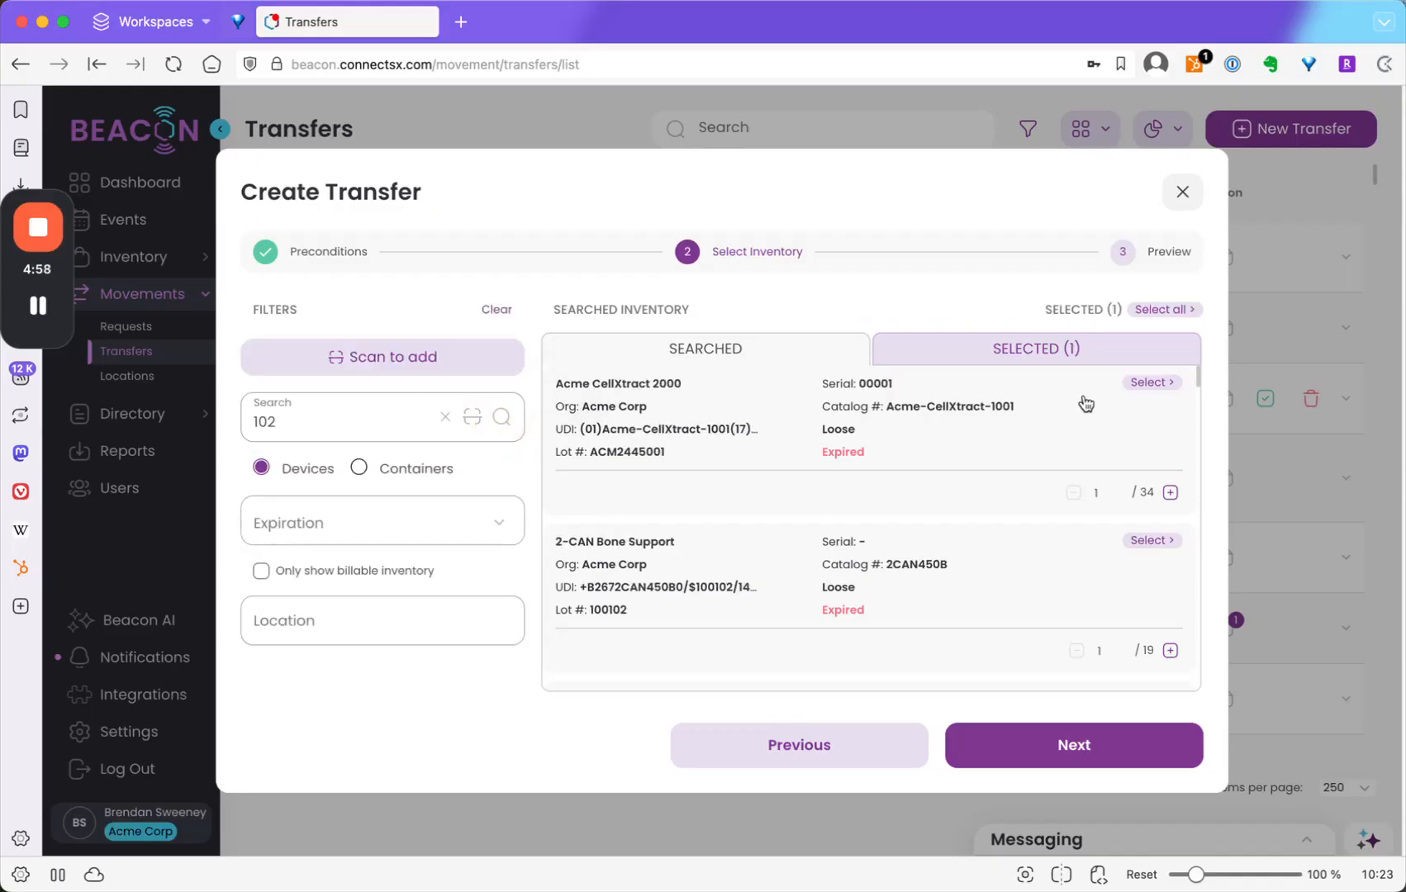
left_click(1151, 381)
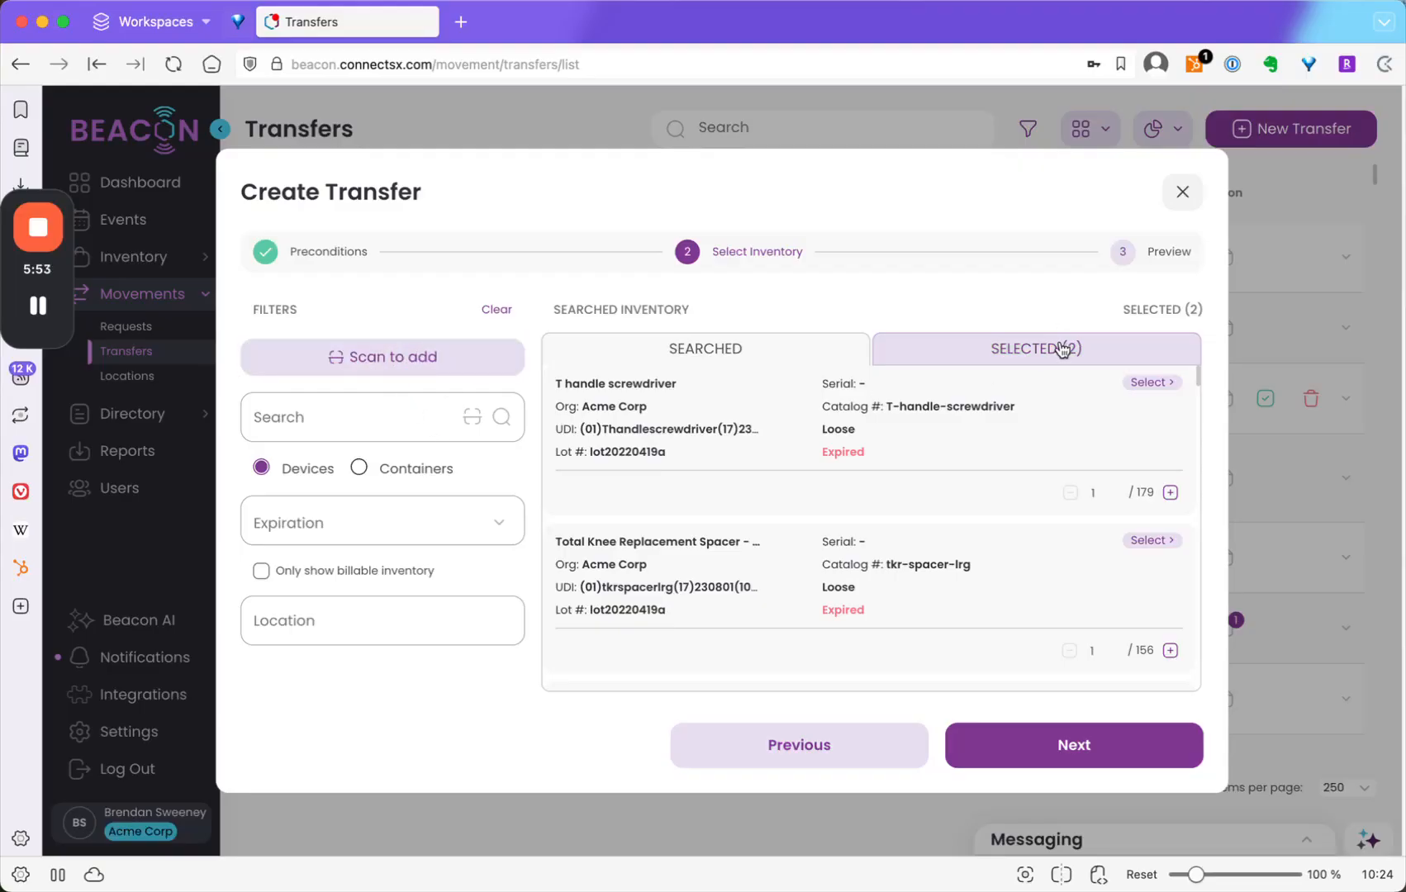
Find the FS Bisek Driver Handle by scanning its barcode, add it with quantity 3, and continue to the transfer preview.
left_click(473, 422)
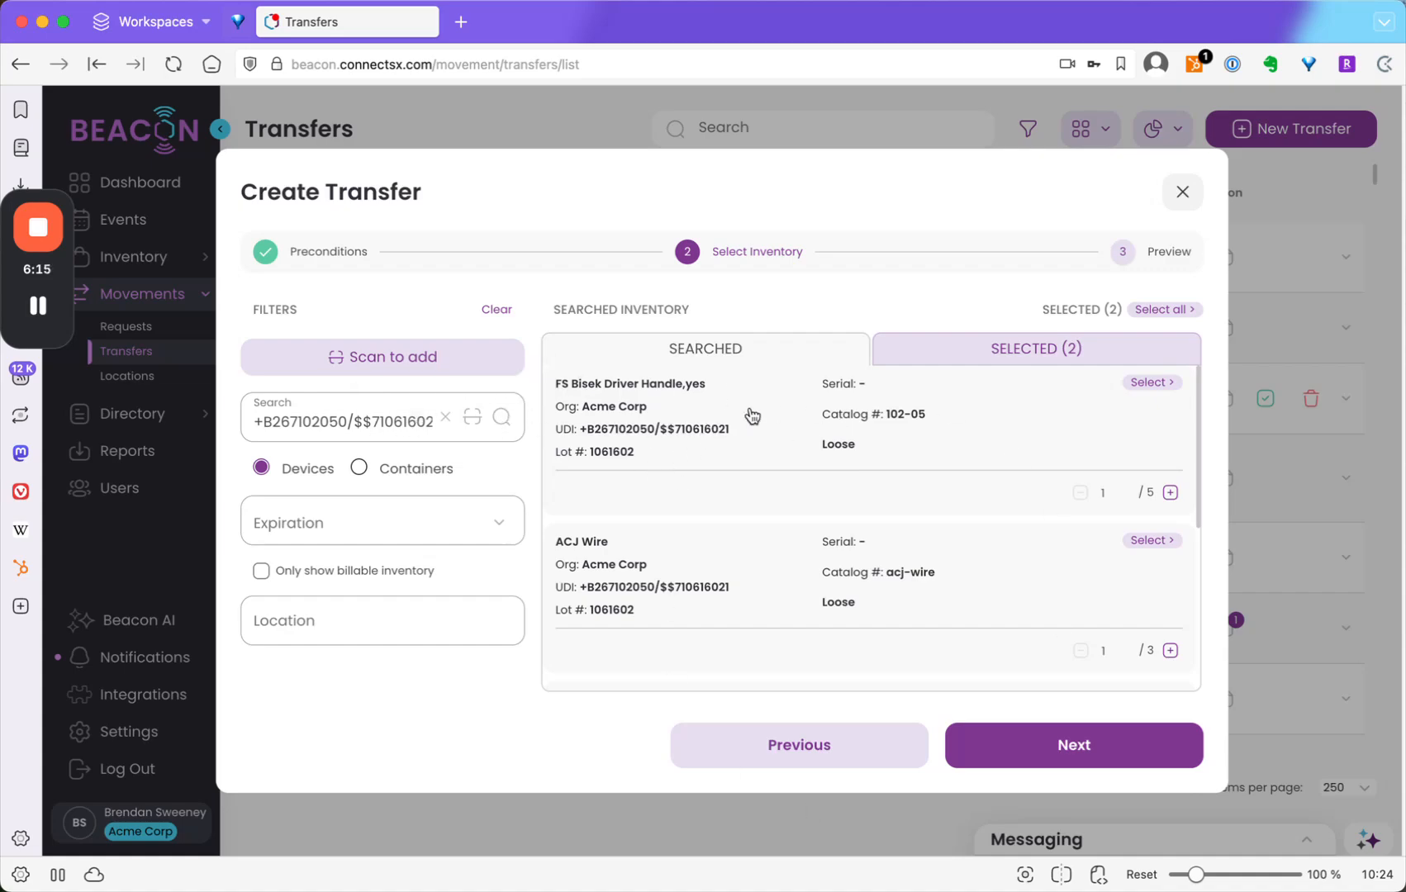
left_click(938, 400)
left_click(1005, 353)
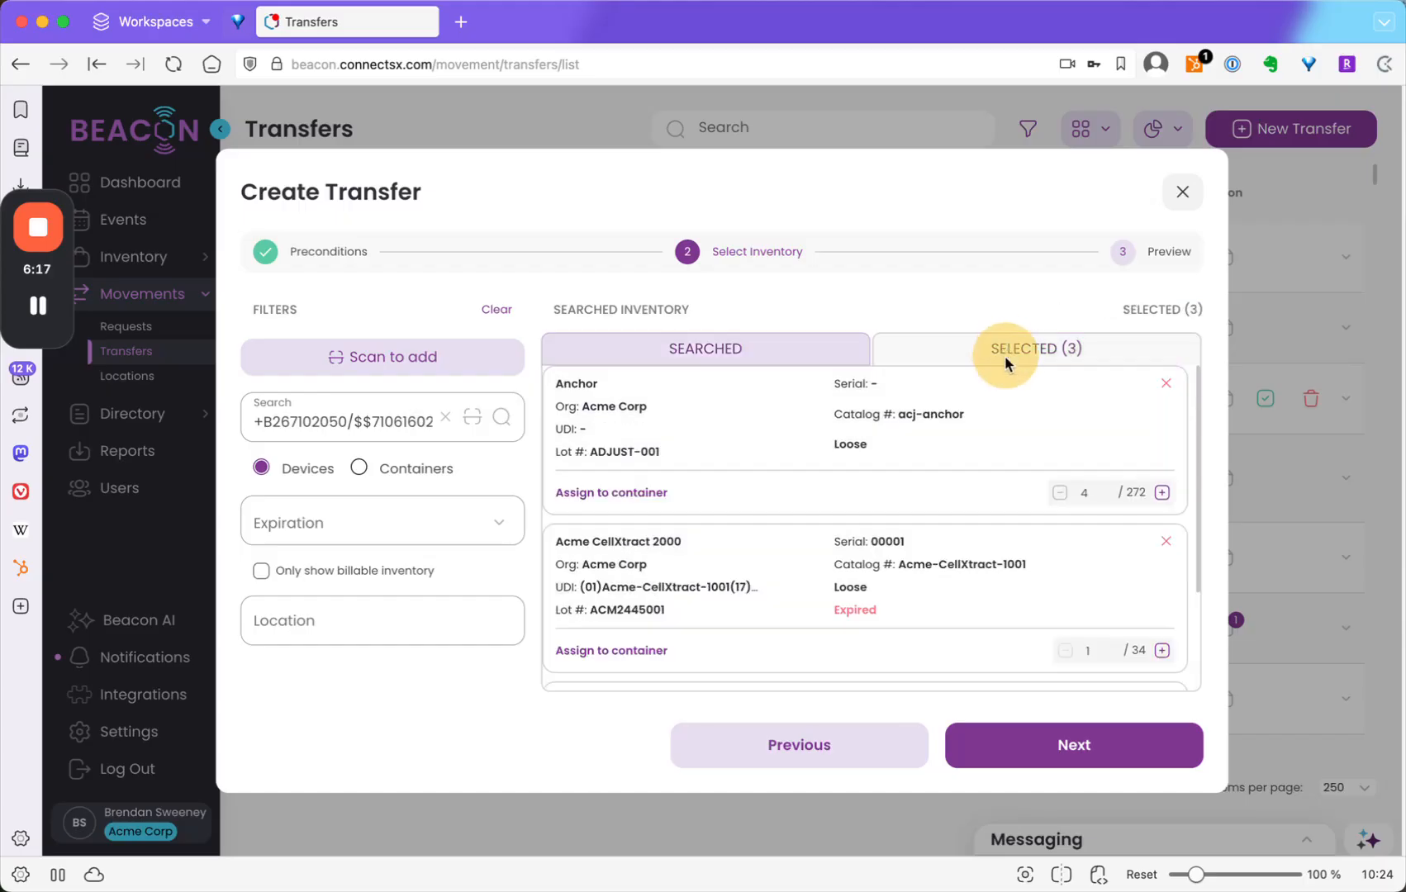
scroll(1158, 644, "down", 3)
left_click(1163, 668)
left_click(1164, 668)
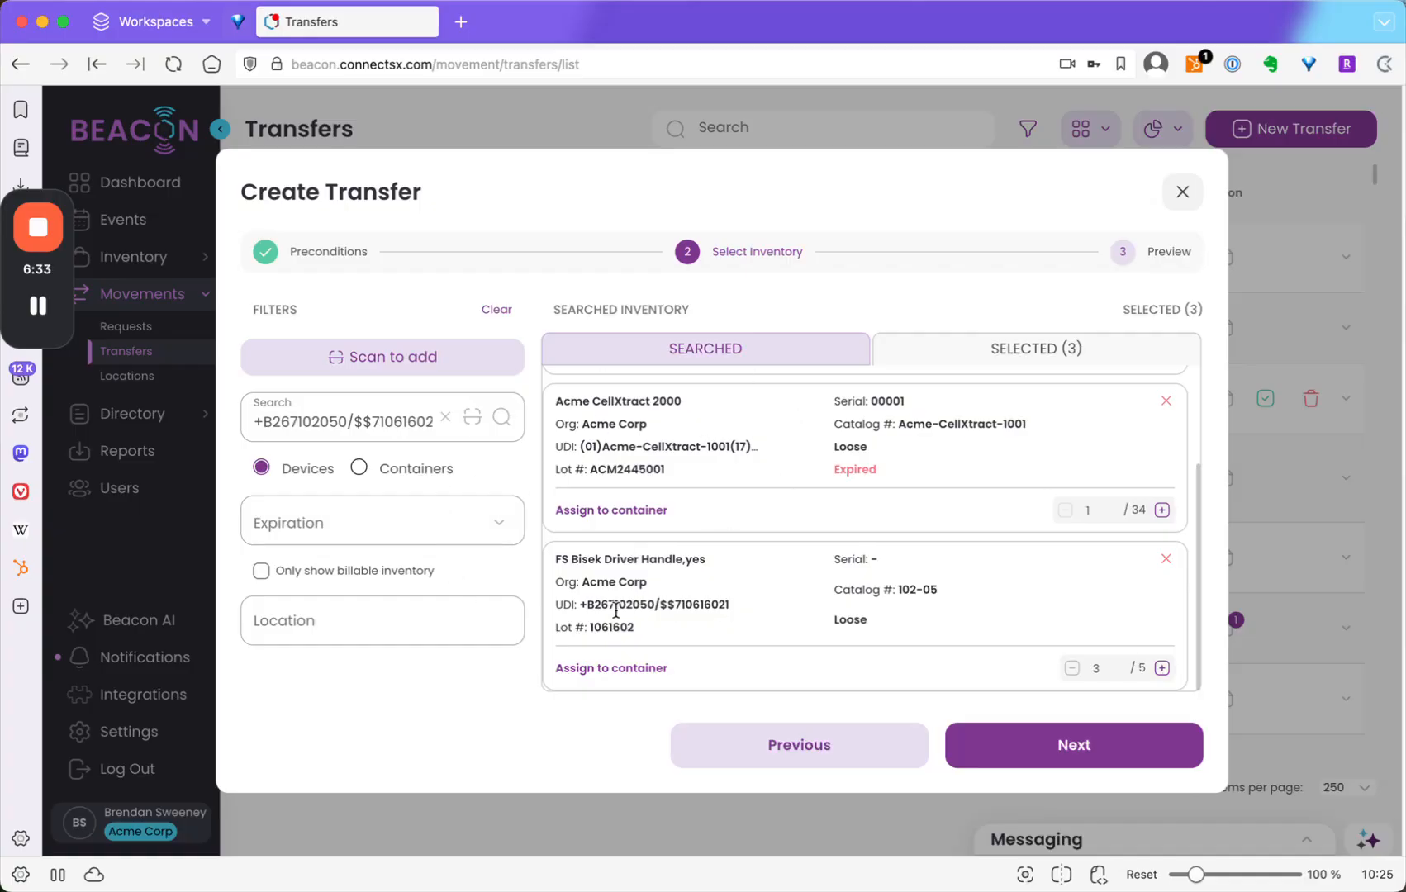
left_click(1038, 752)
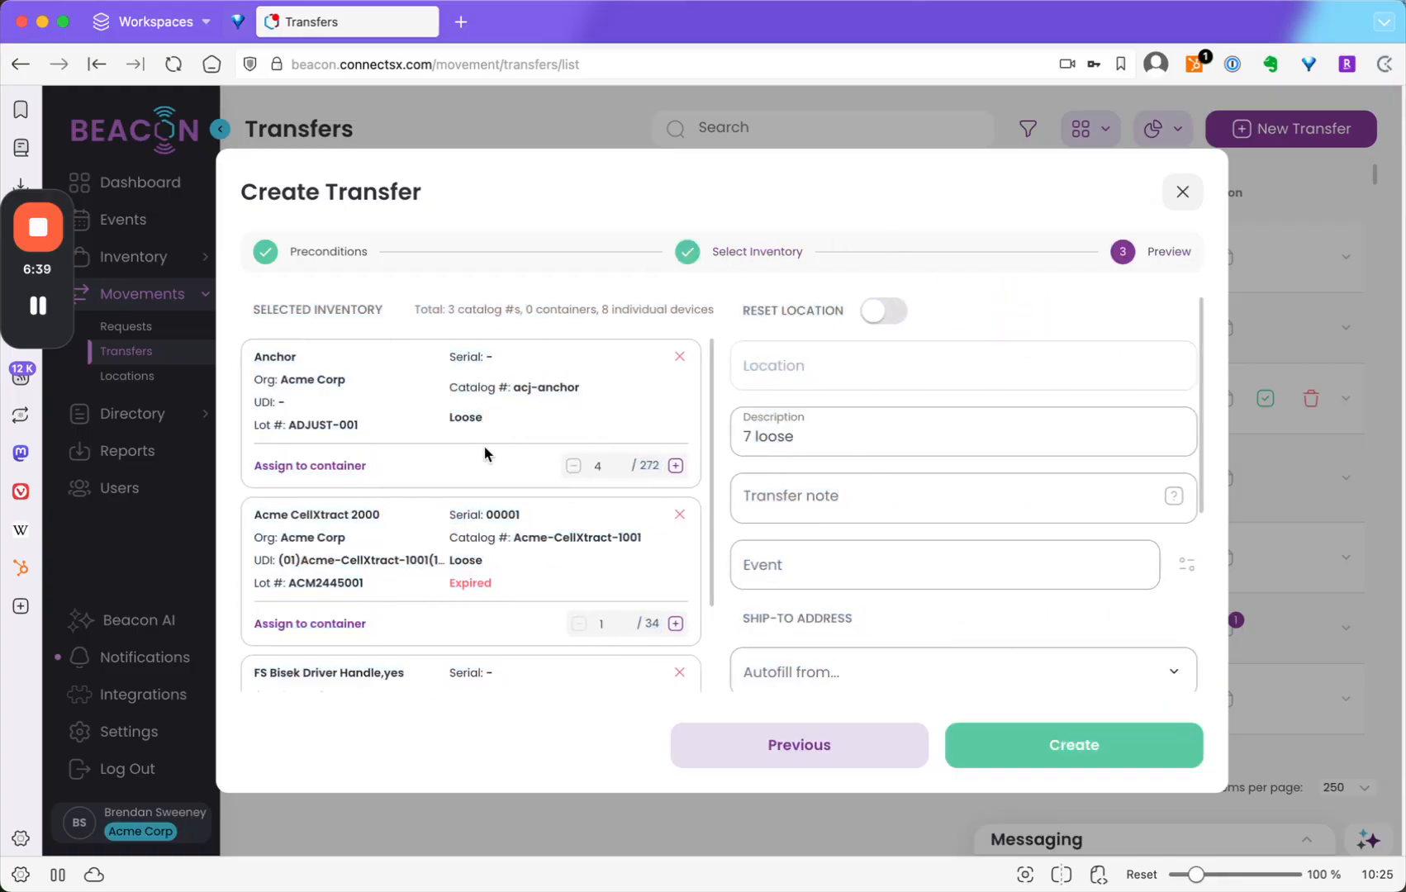
Check the selected inventory, turn on the location reset, and set the new location to "Hospital ABS ROom 4".
scroll(496, 472, "down", 1)
scroll(496, 475, "down", 3)
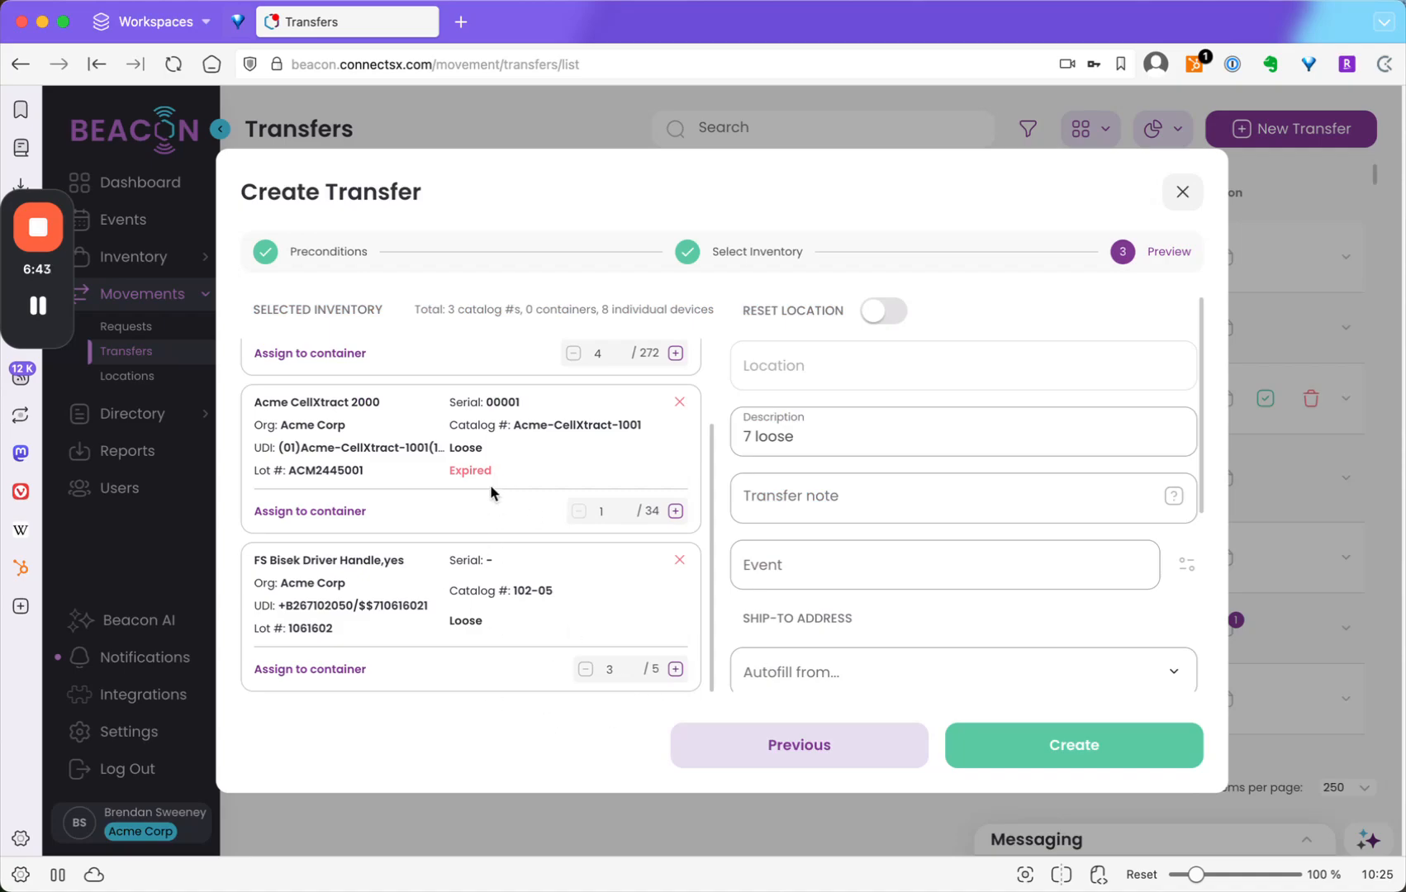
scroll(553, 613, "up", 4)
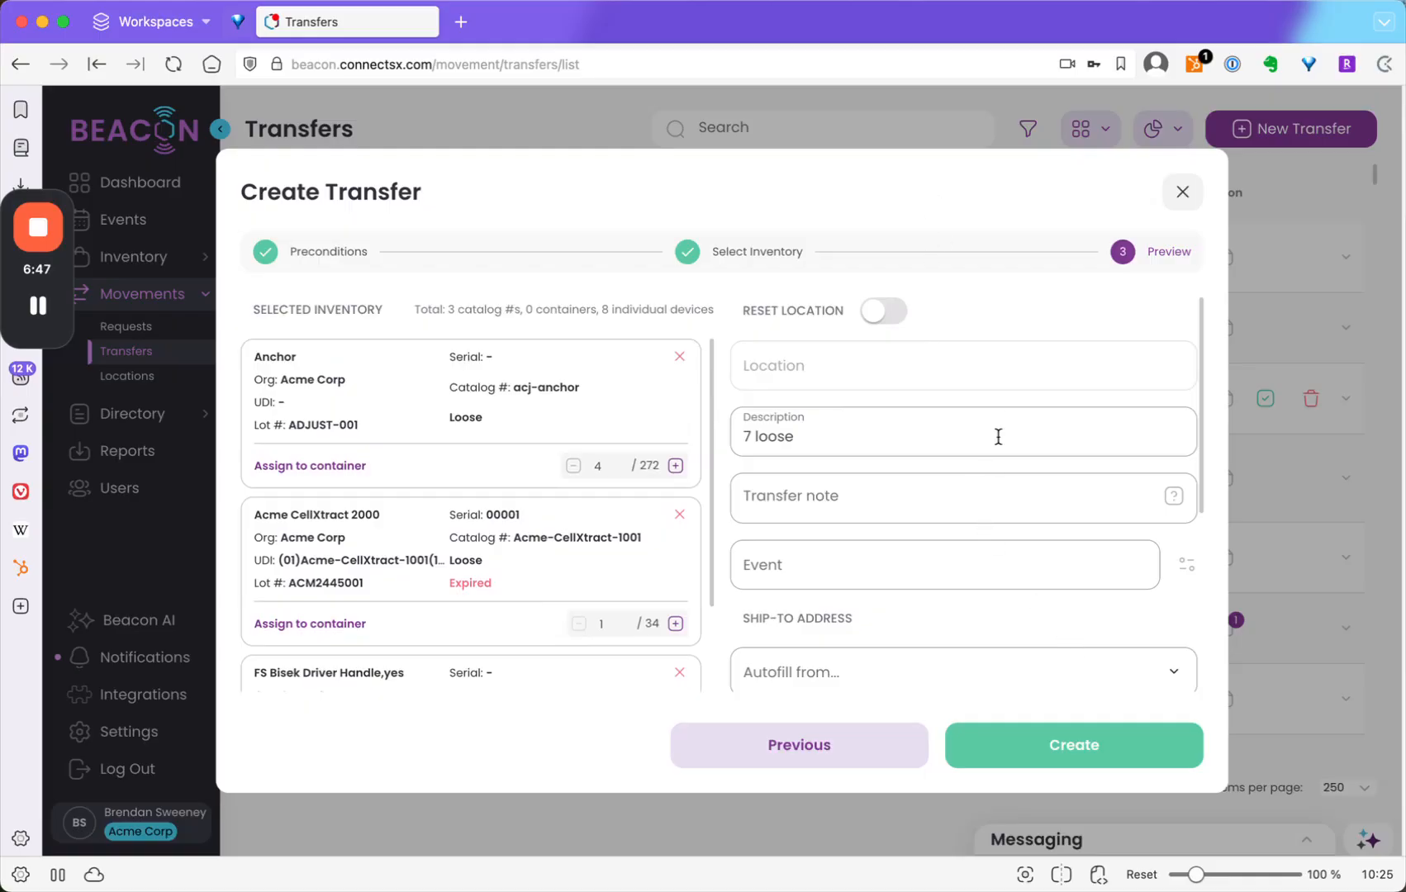
left_click(875, 314)
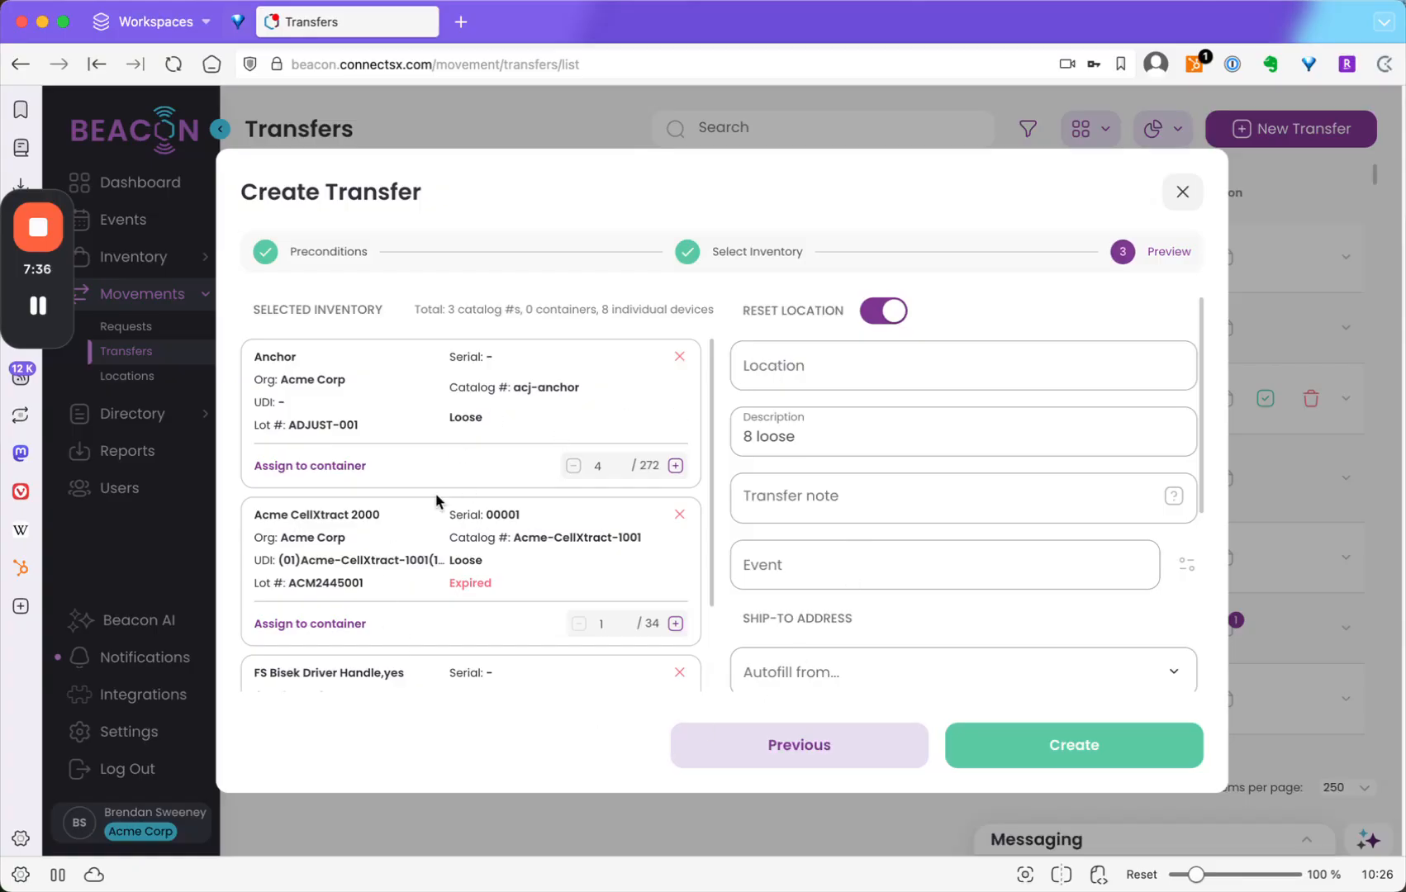
left_click(767, 369)
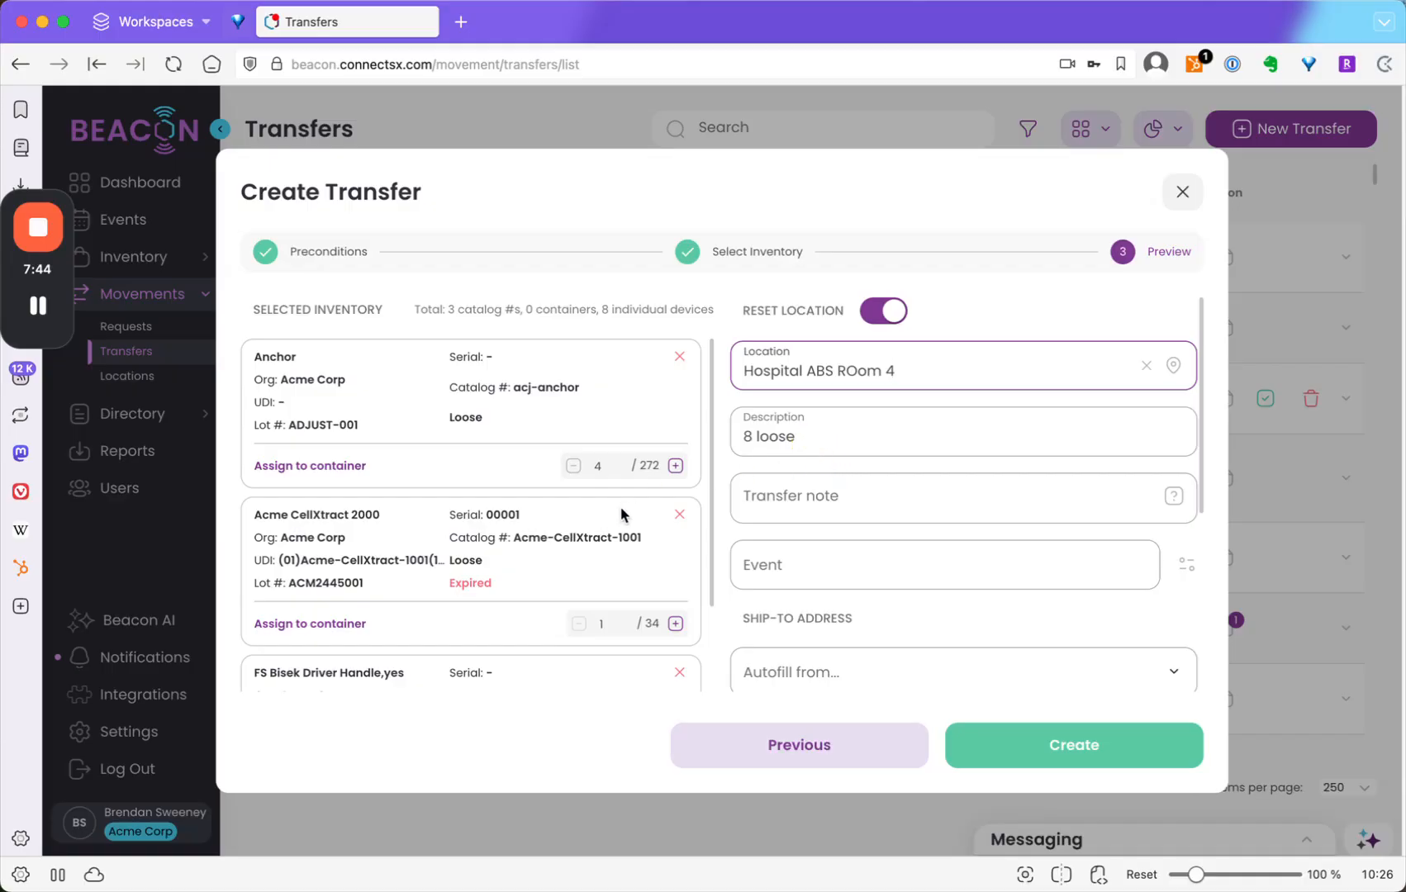
scroll(585, 579, "down", 3)
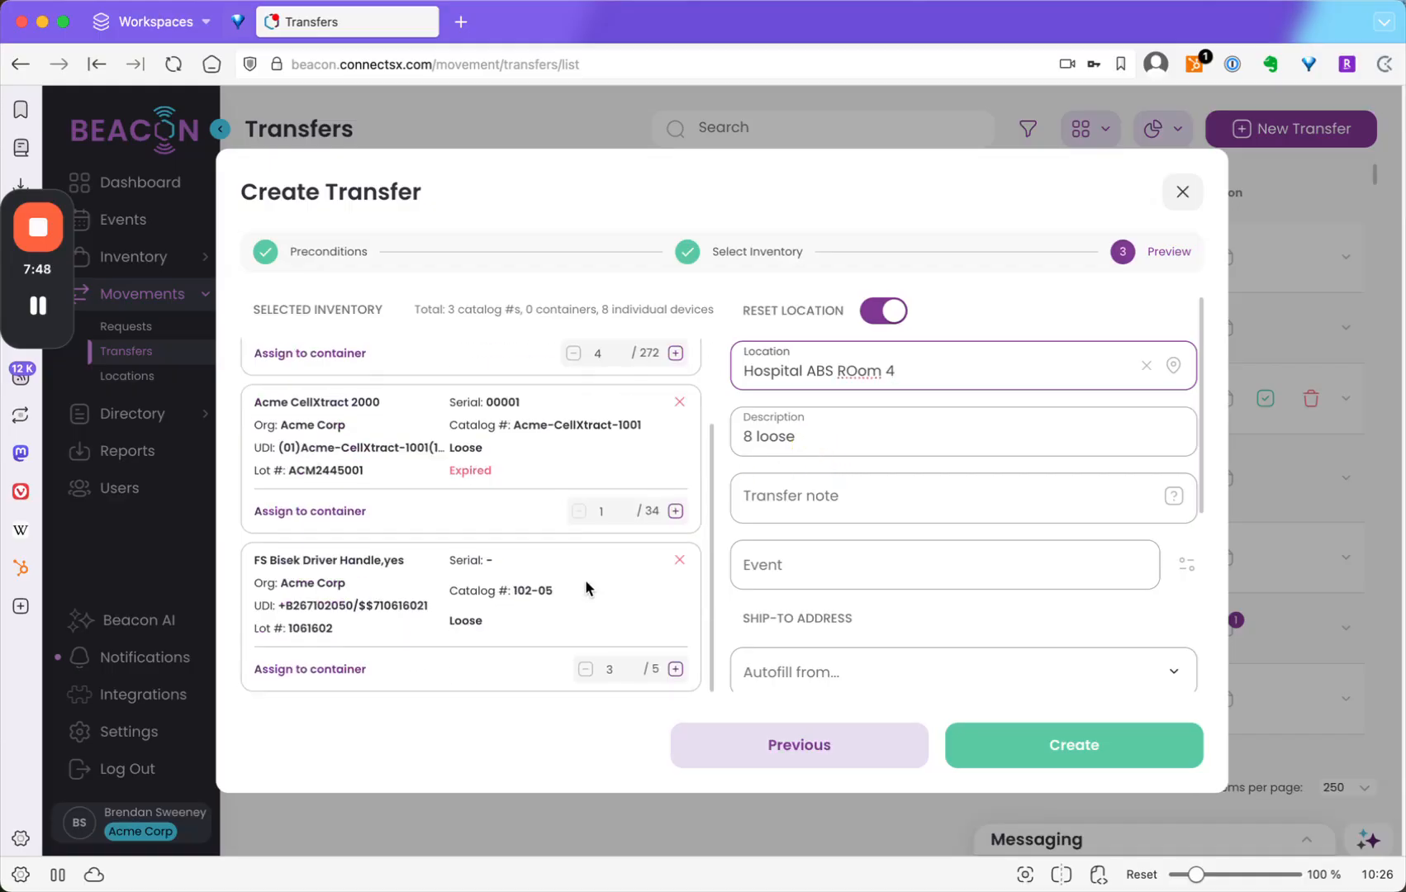
scroll(586, 588, "up", 3)
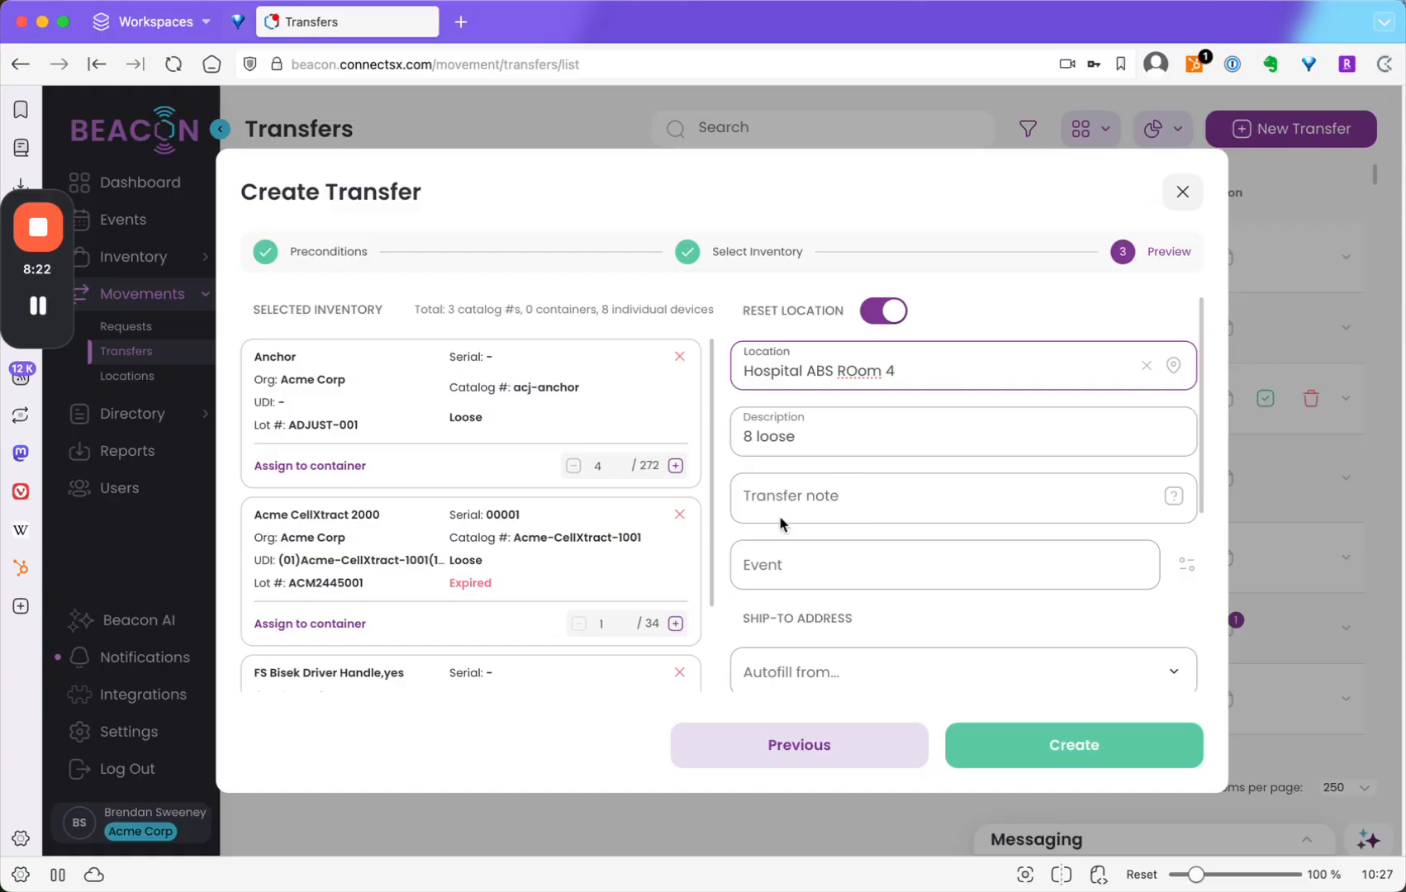
Link the transfer to the 20240528 Acme Hospital event and autofill the ship-to address from the facility's primary address.
left_click(794, 565)
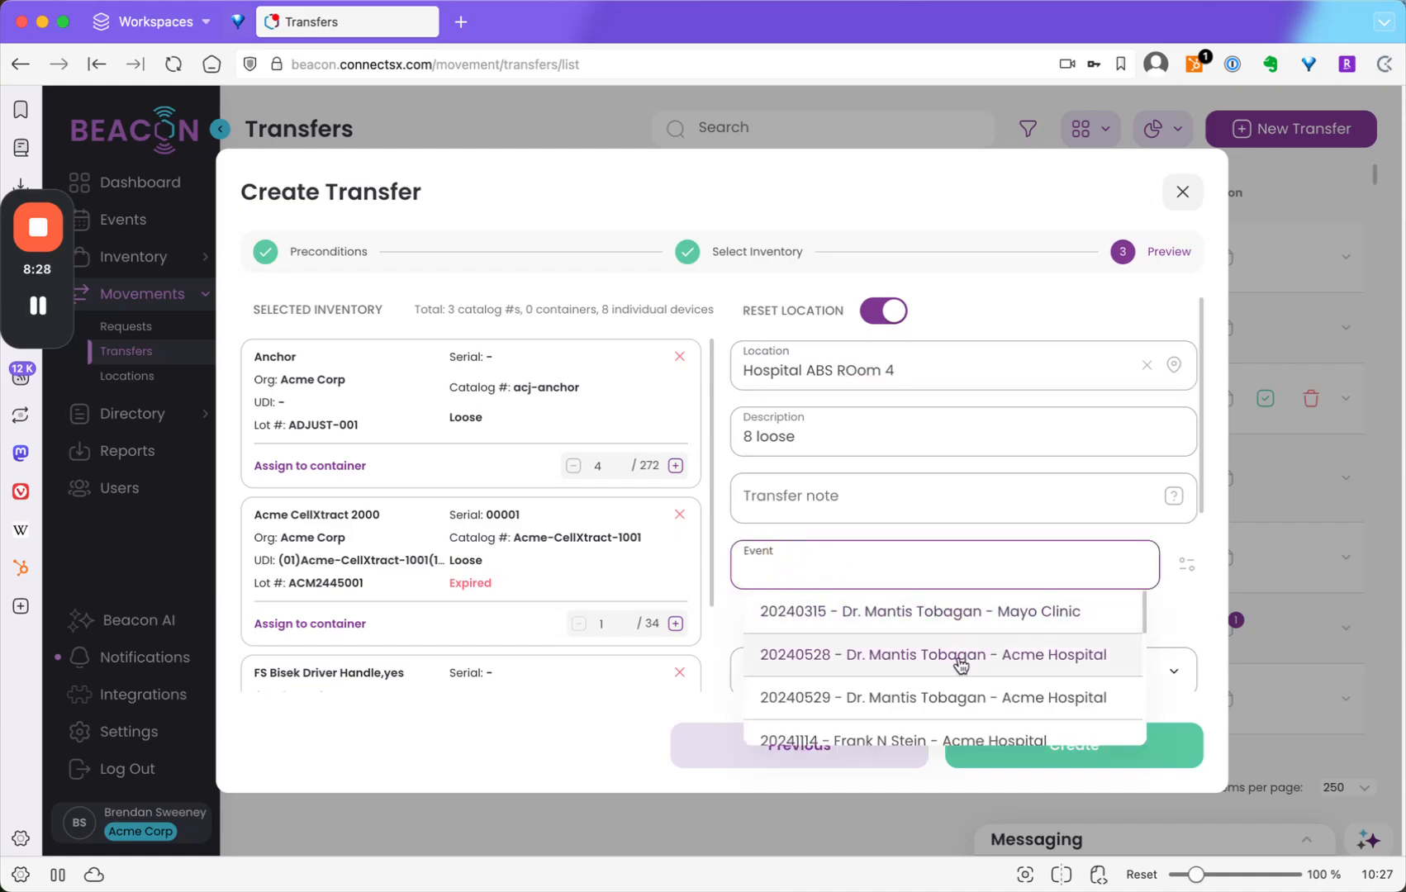
left_click(1056, 663)
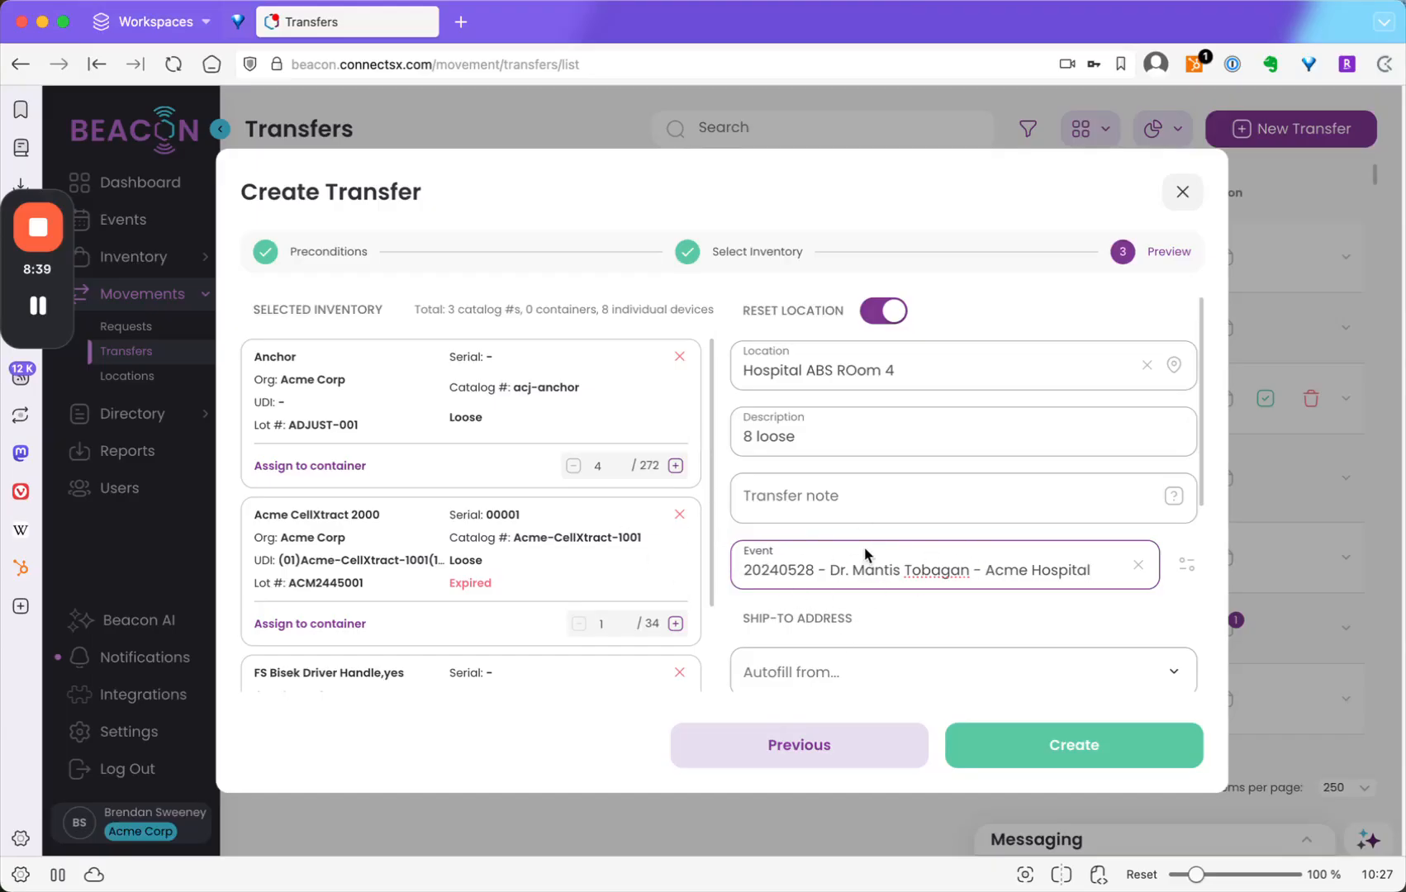
scroll(778, 564, "down", 2)
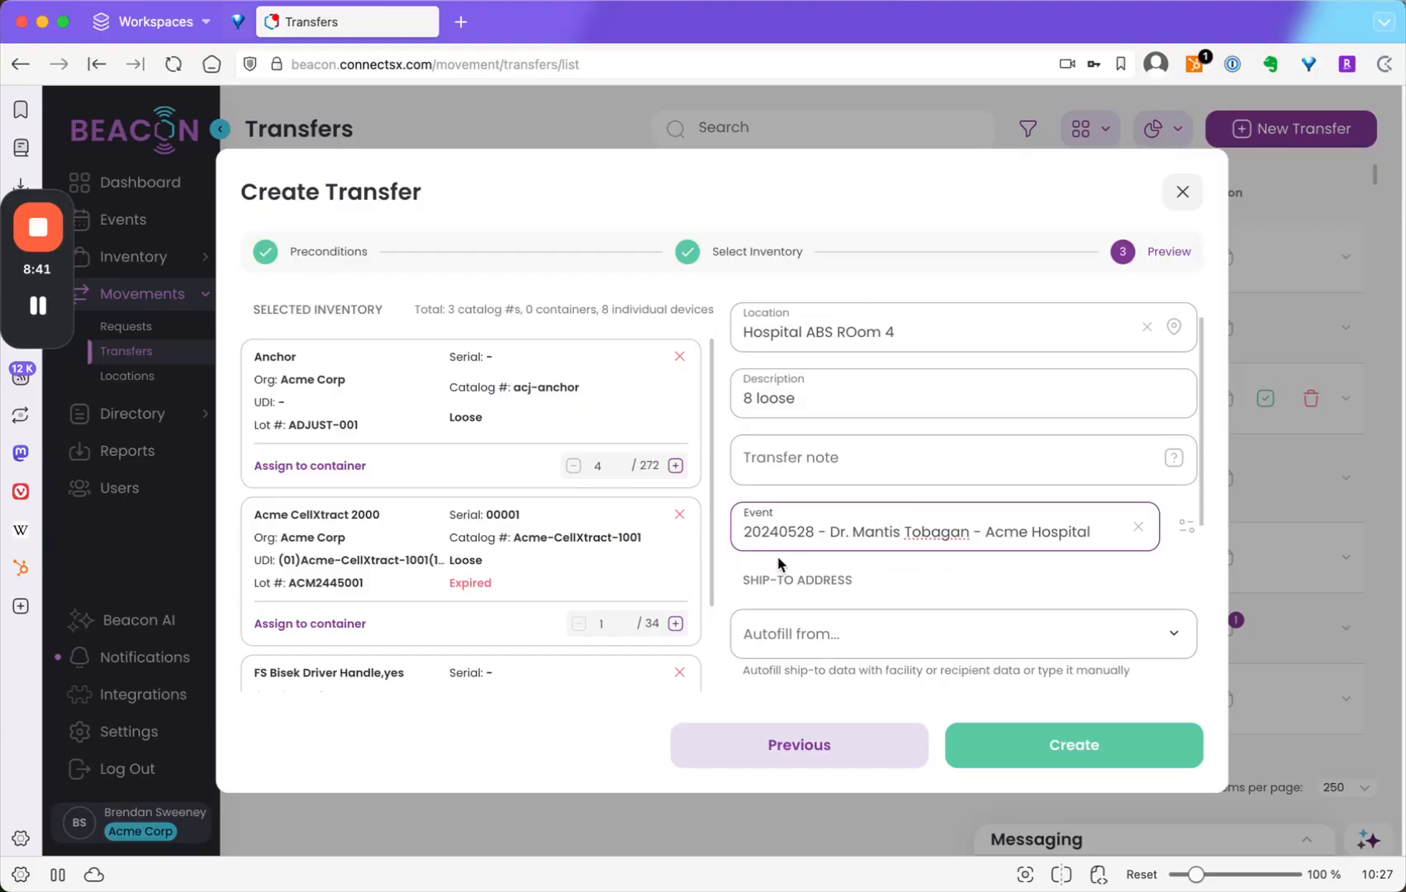
scroll(778, 561, "down", 1)
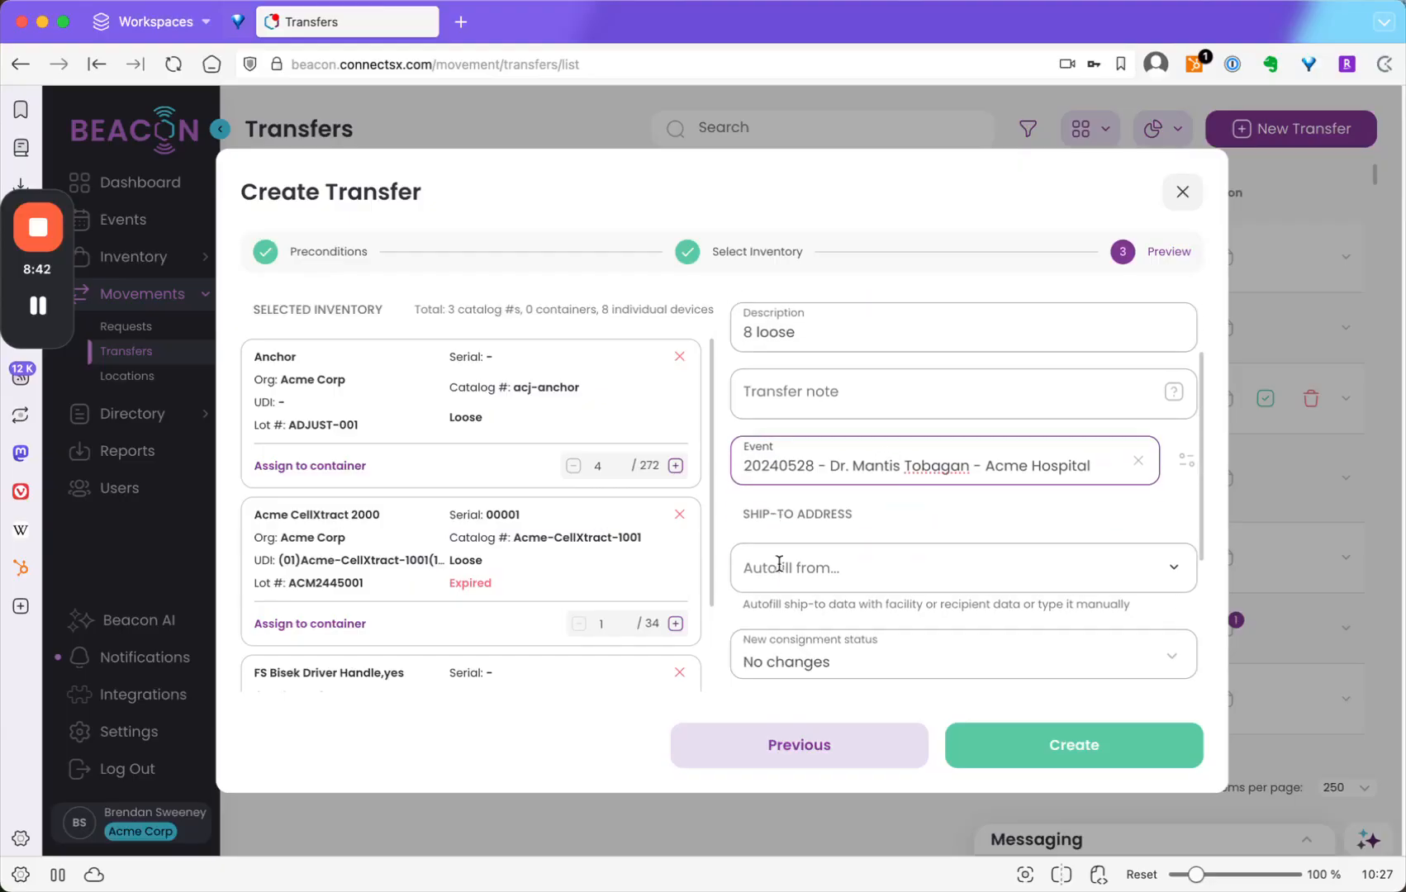
left_click(978, 570)
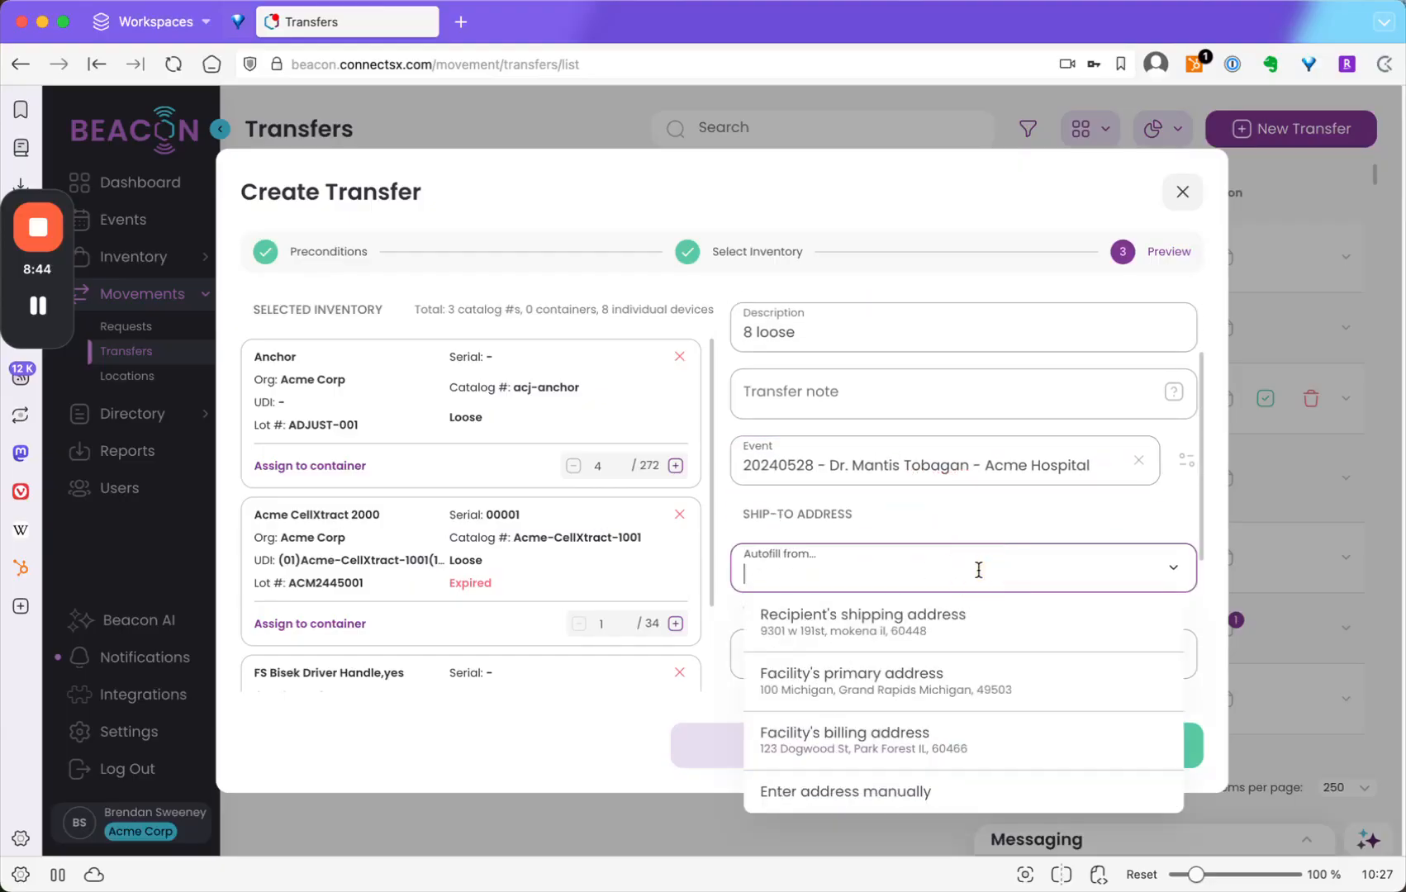
left_click(1011, 676)
scroll(791, 607, "down", 4)
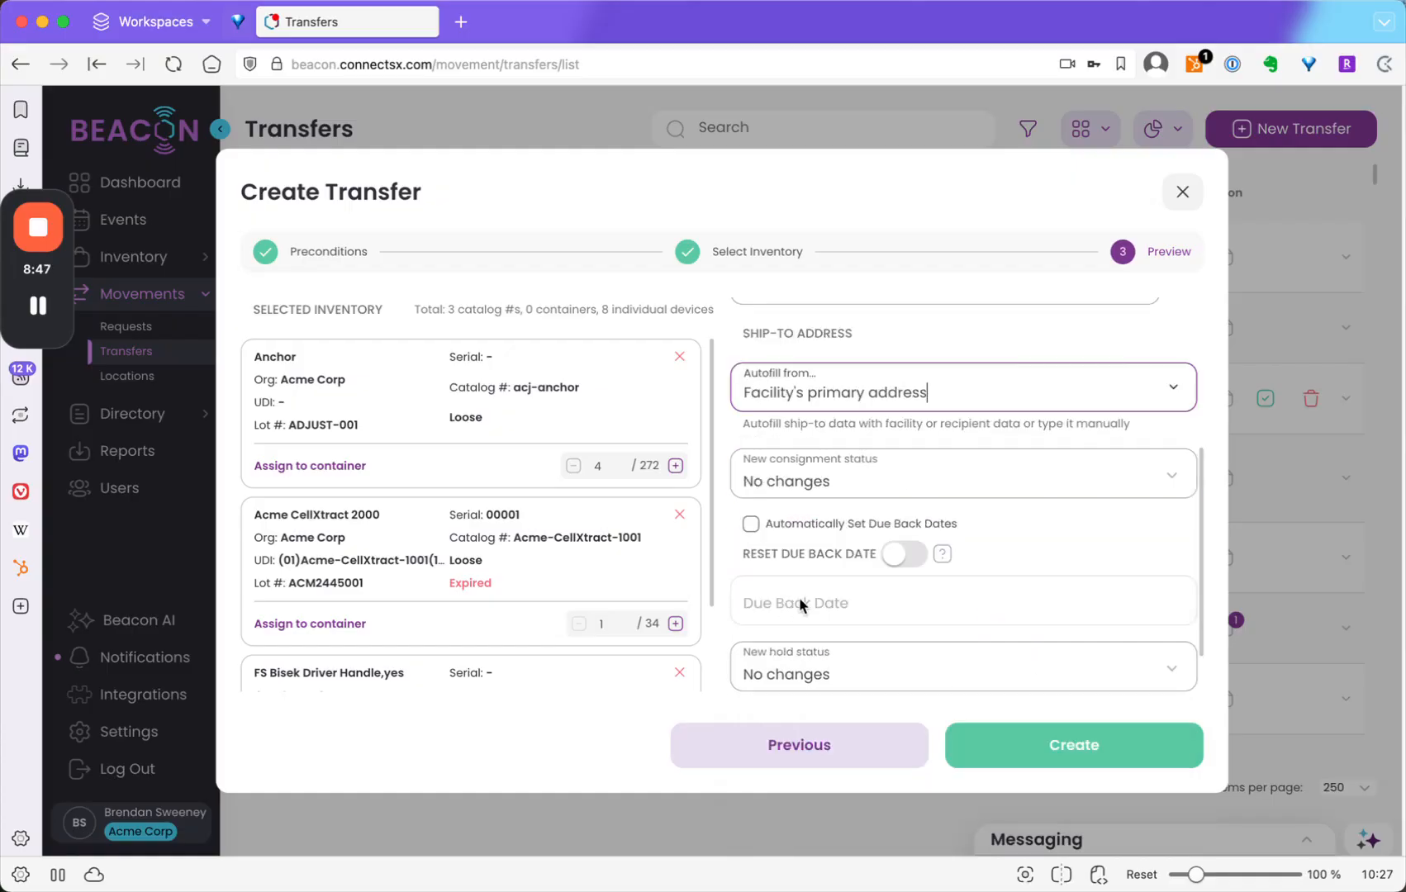
Set the transfer's new consignment status to Loaned.
left_click(922, 489)
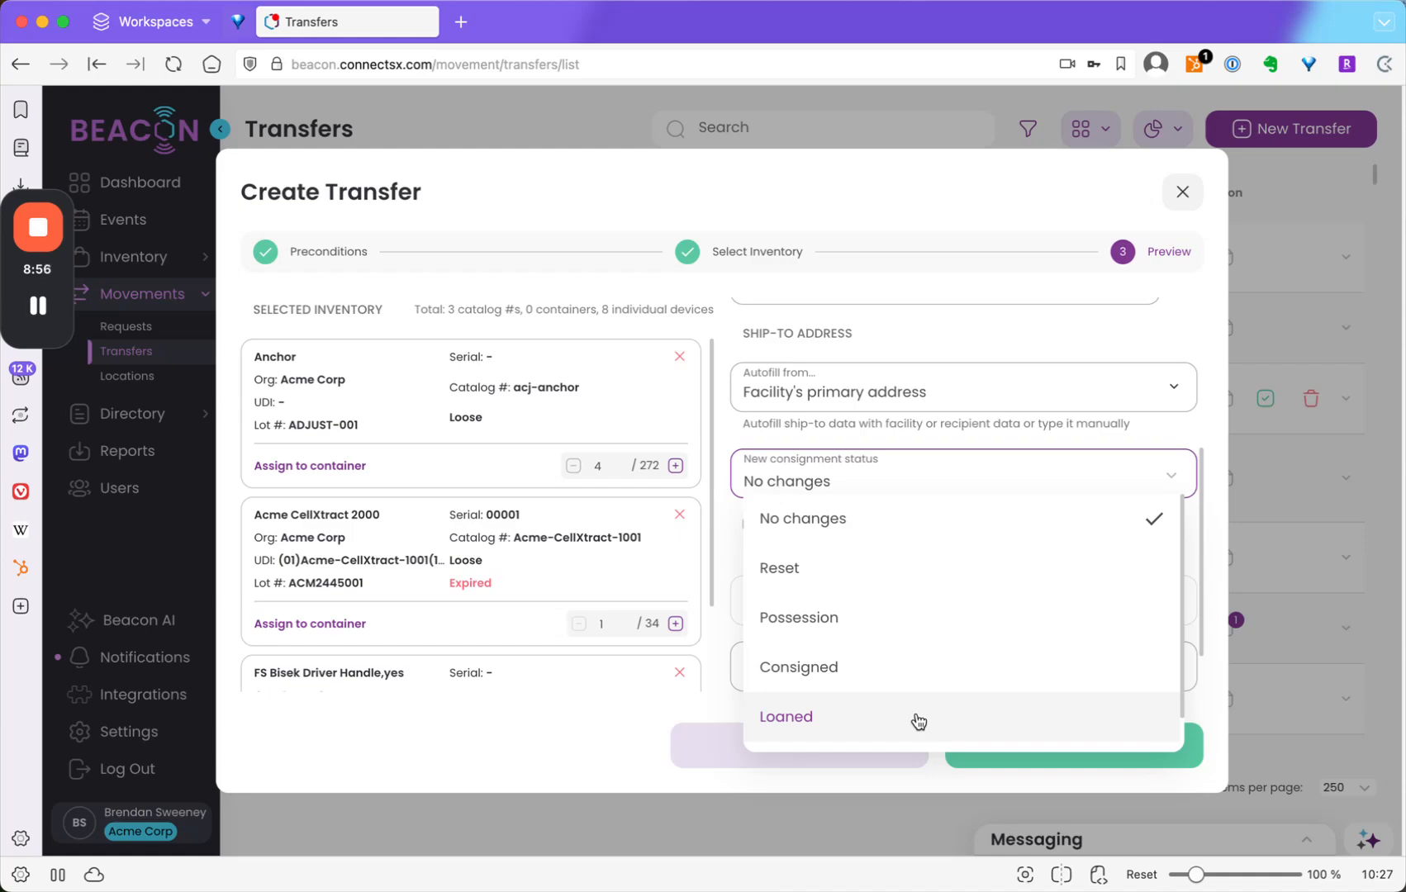
left_click(1043, 712)
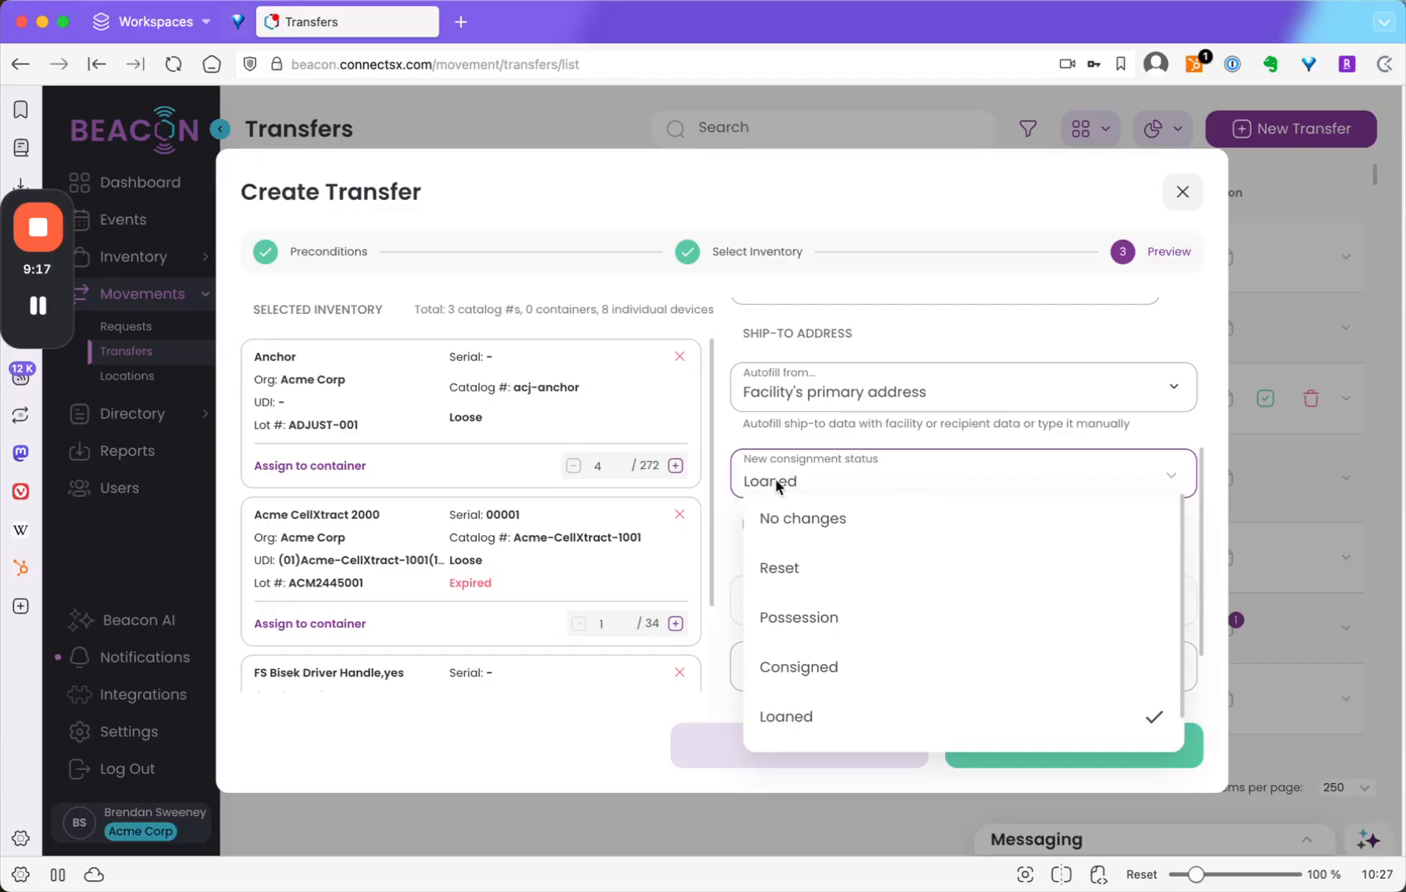
left_click(938, 464)
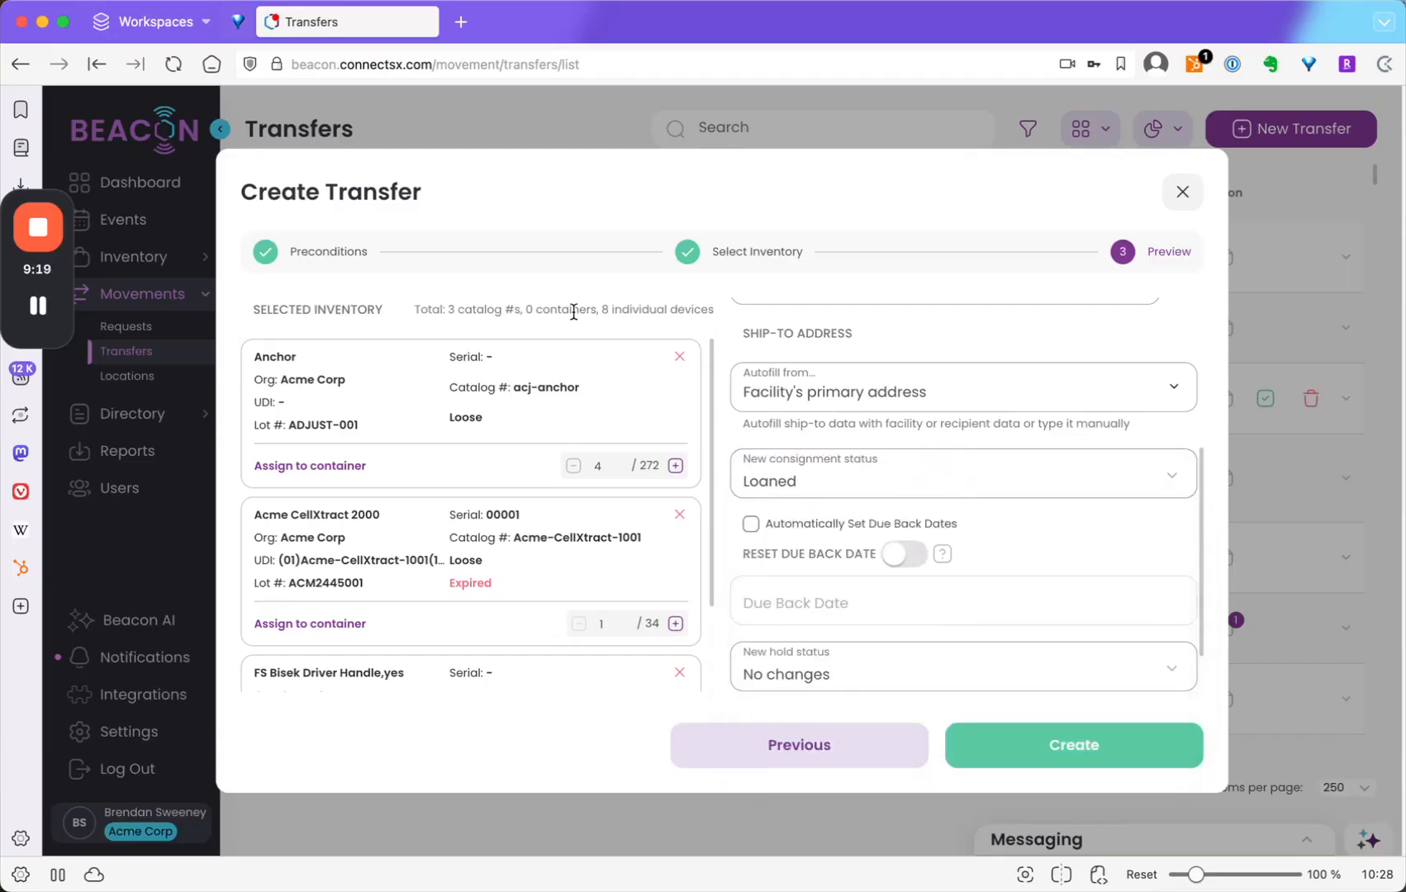
Try automatic due back dates for the transfer, and set the due back date manually to Nov 28, 2025.
left_click(783, 519)
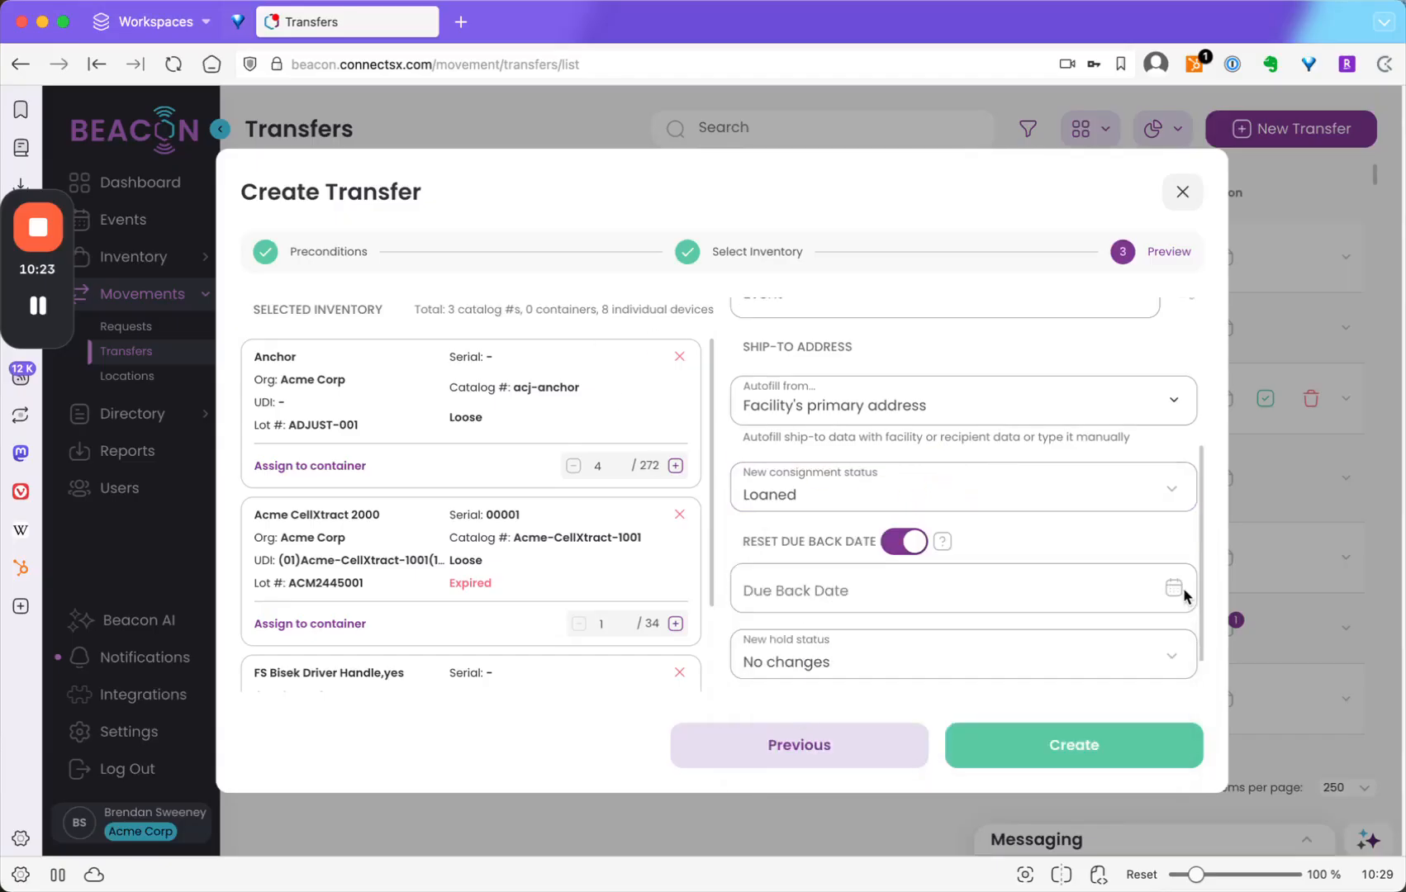
left_click(1172, 588)
left_click(965, 495)
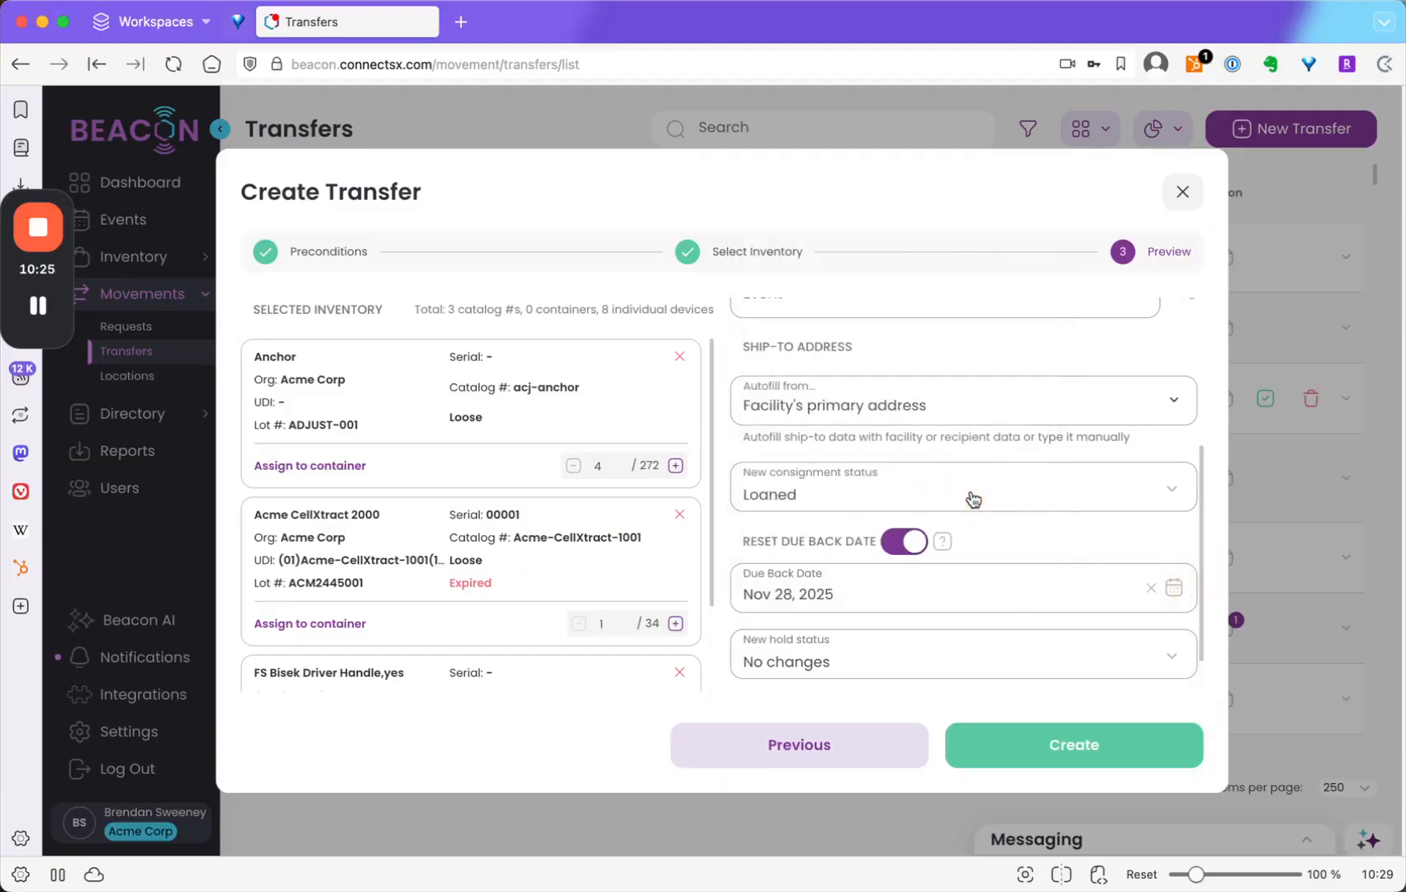
Reselect the 20240528 Acme Hospital event with automatically set due back dates, and clear the event again.
scroll(1074, 413, "up", 1)
left_click(1122, 330)
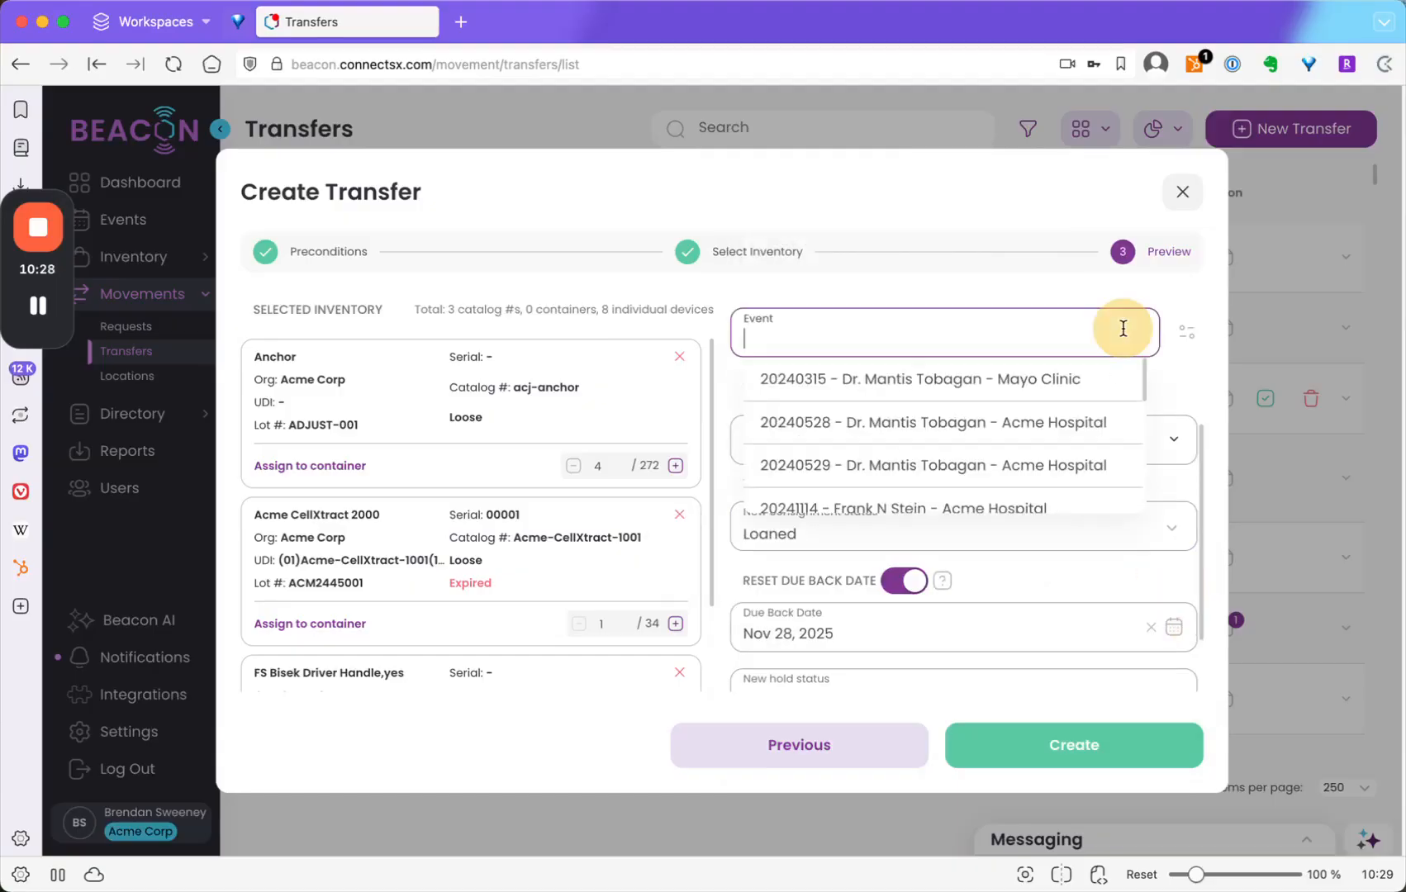
left_click(958, 425)
left_click(750, 577)
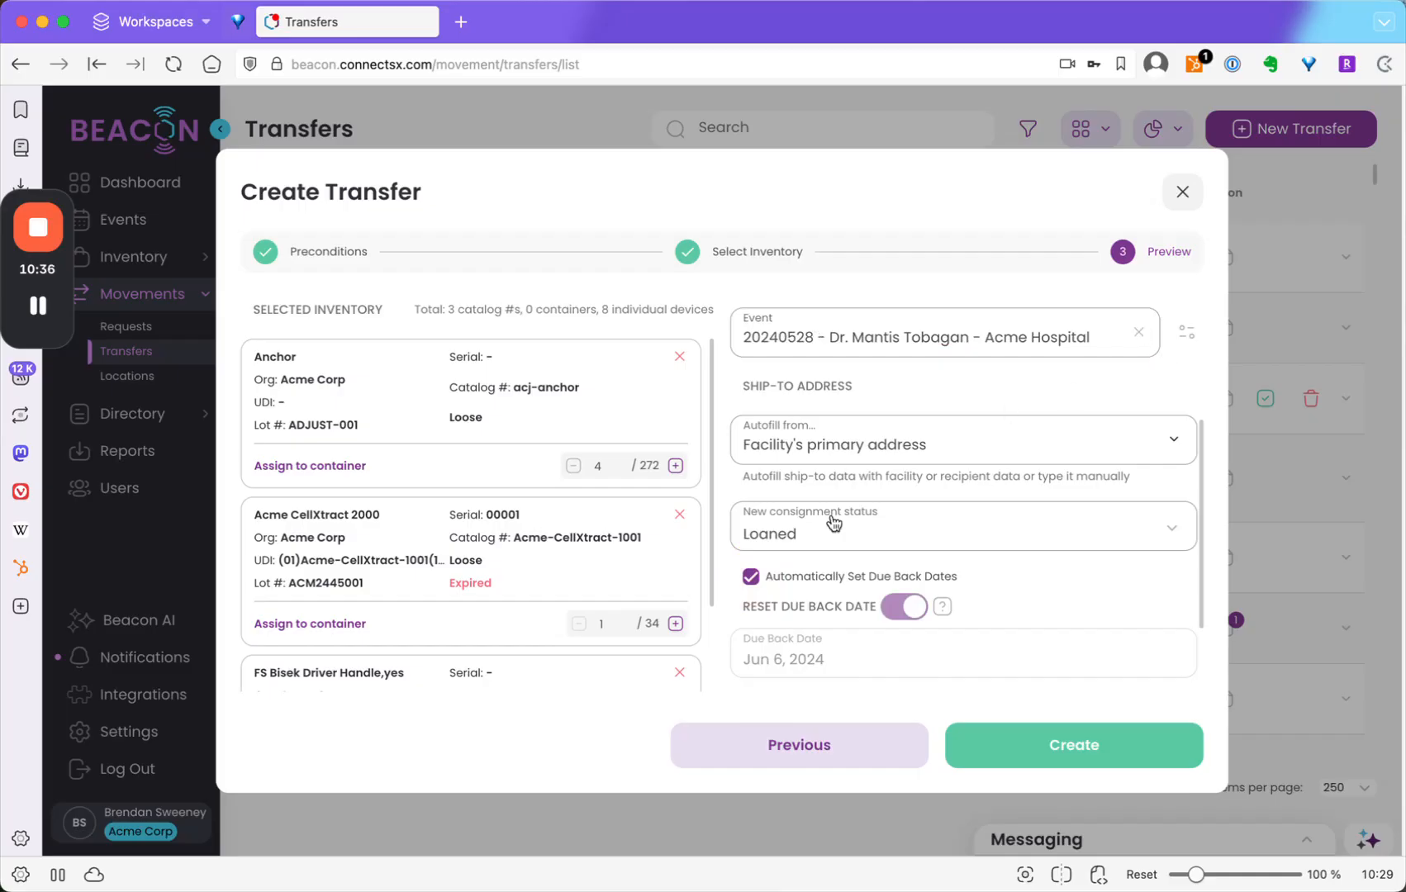
left_click(1144, 334)
left_click(1010, 621)
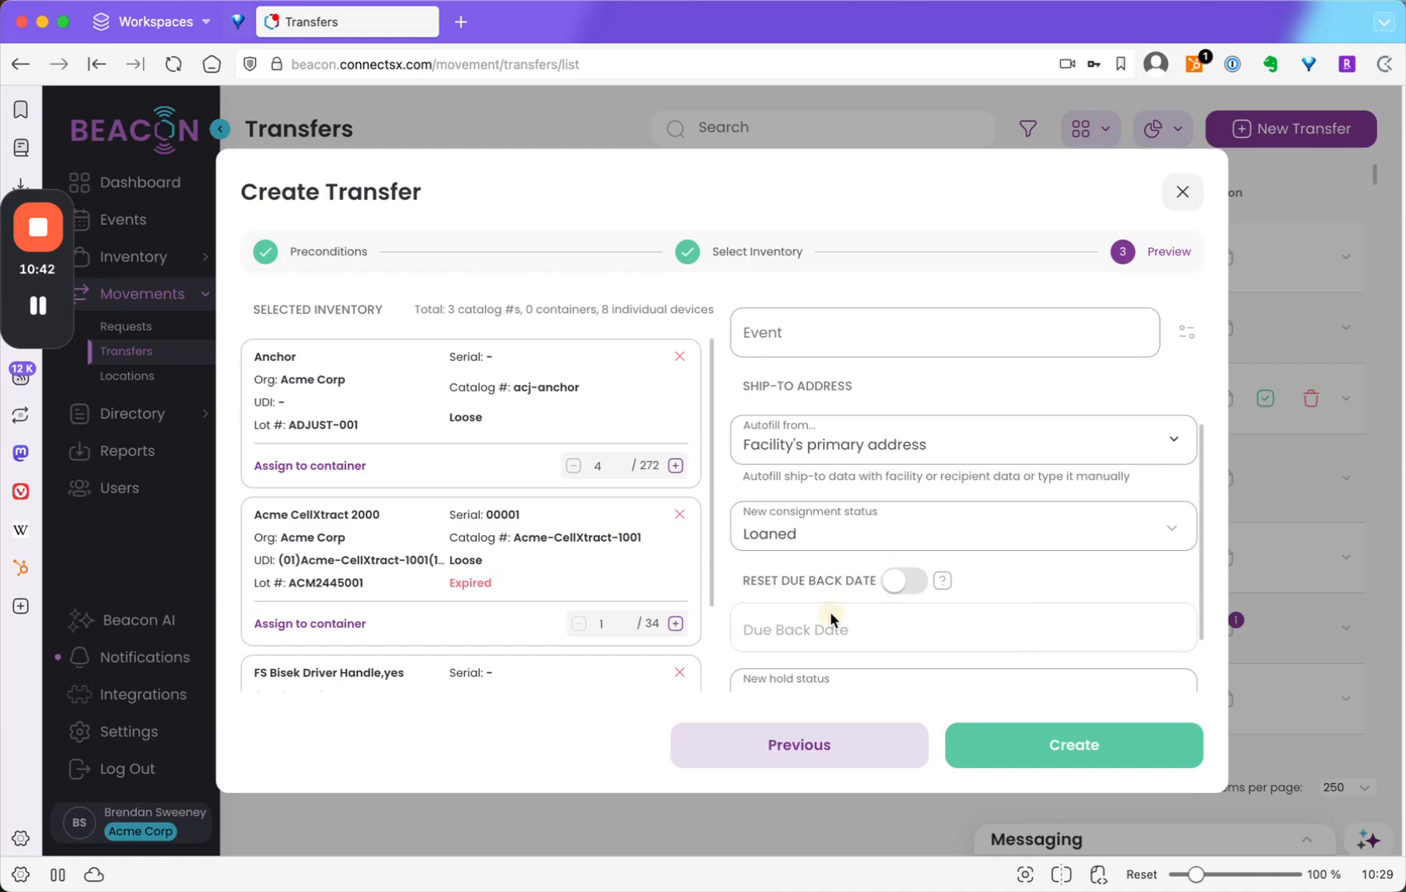
Turn on the due back date reset and choose Nov 28, 2025 as the due back date.
left_click(904, 581)
left_click(927, 632)
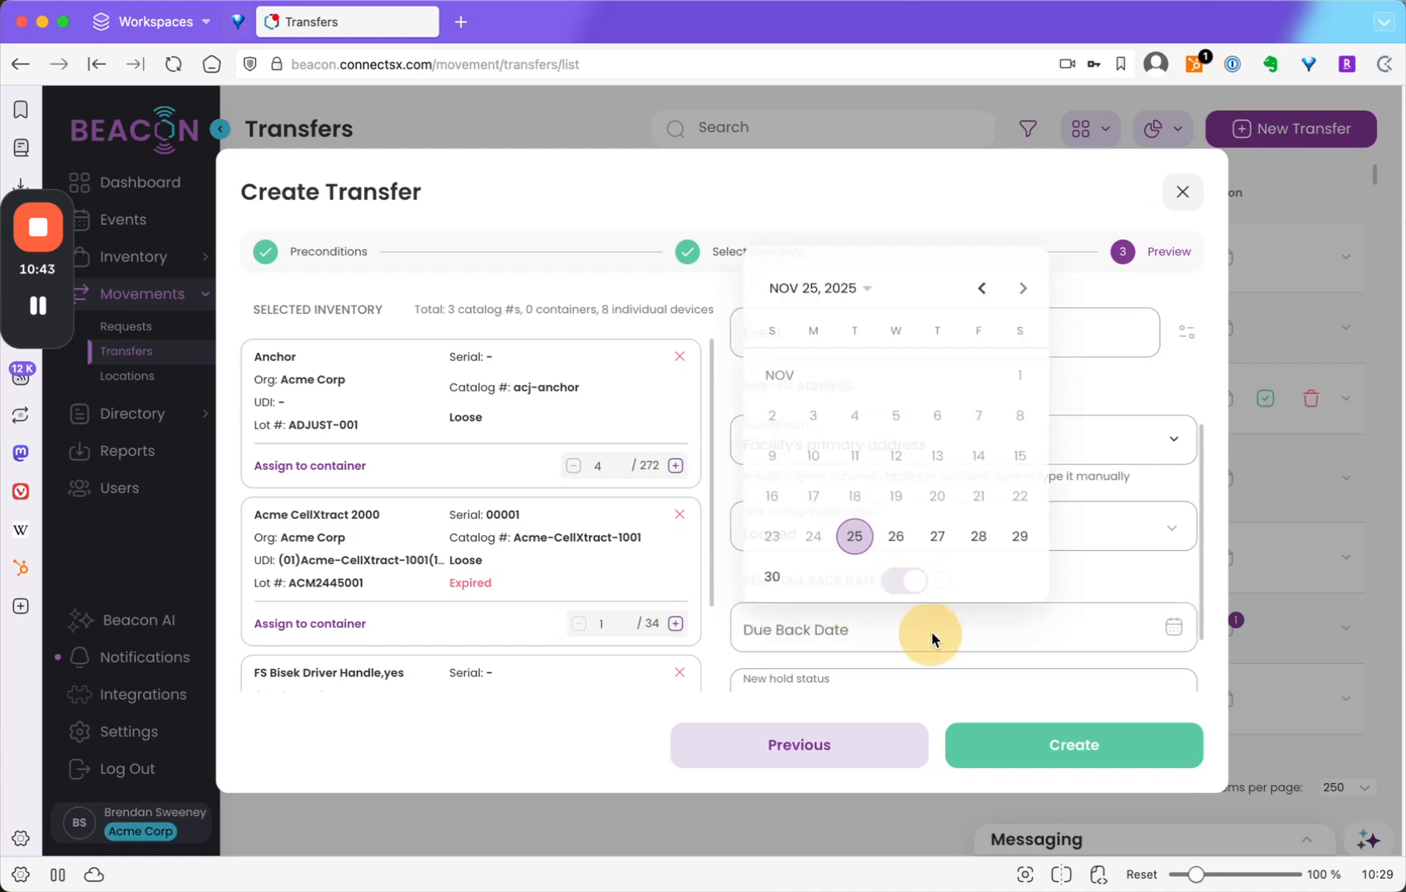
left_click(971, 545)
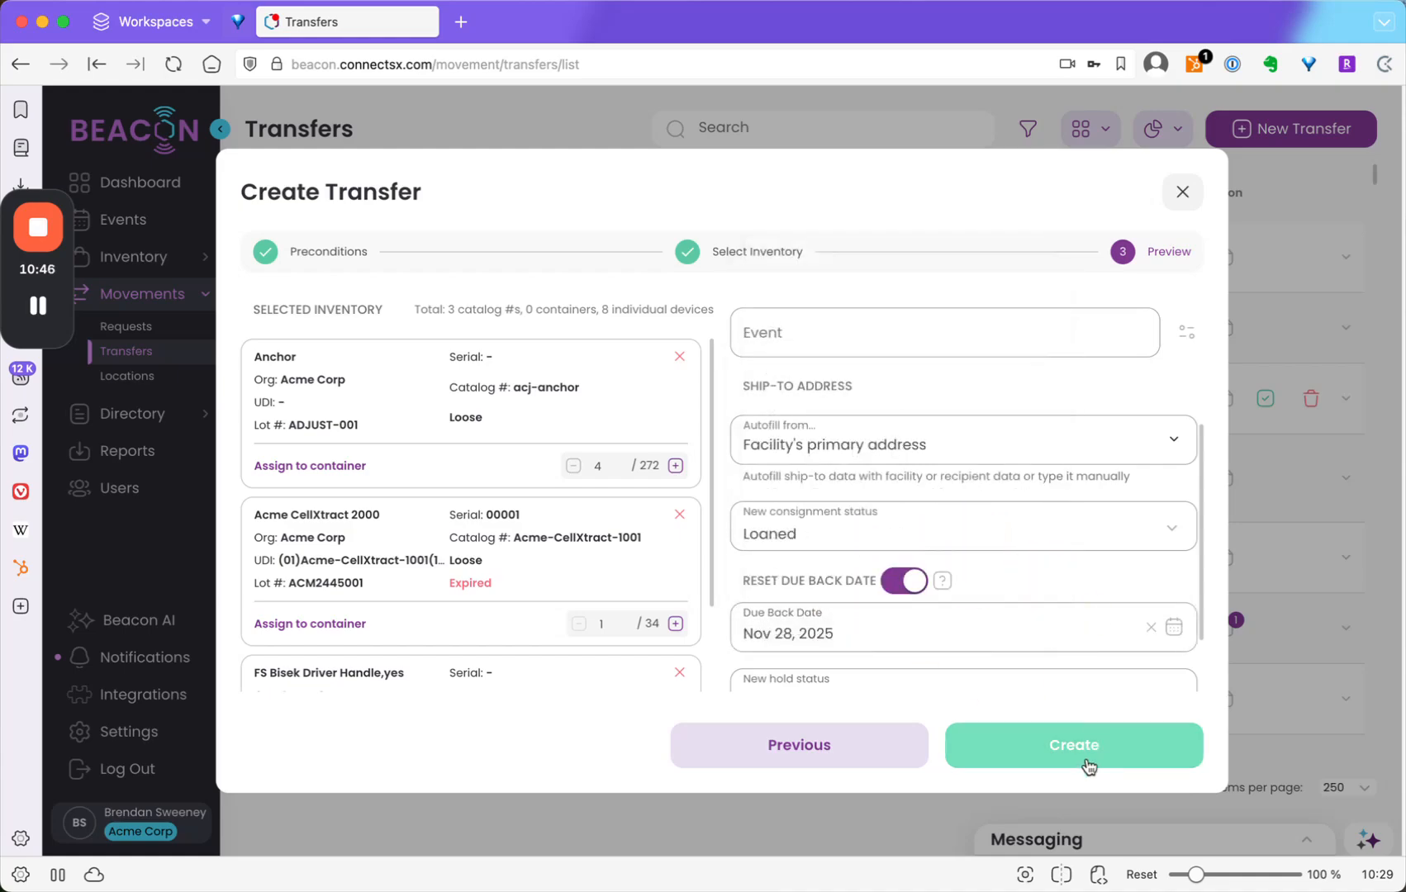
Look through the new hold status options without choosing one and review the remaining transfer settings.
scroll(977, 613, "down", 2)
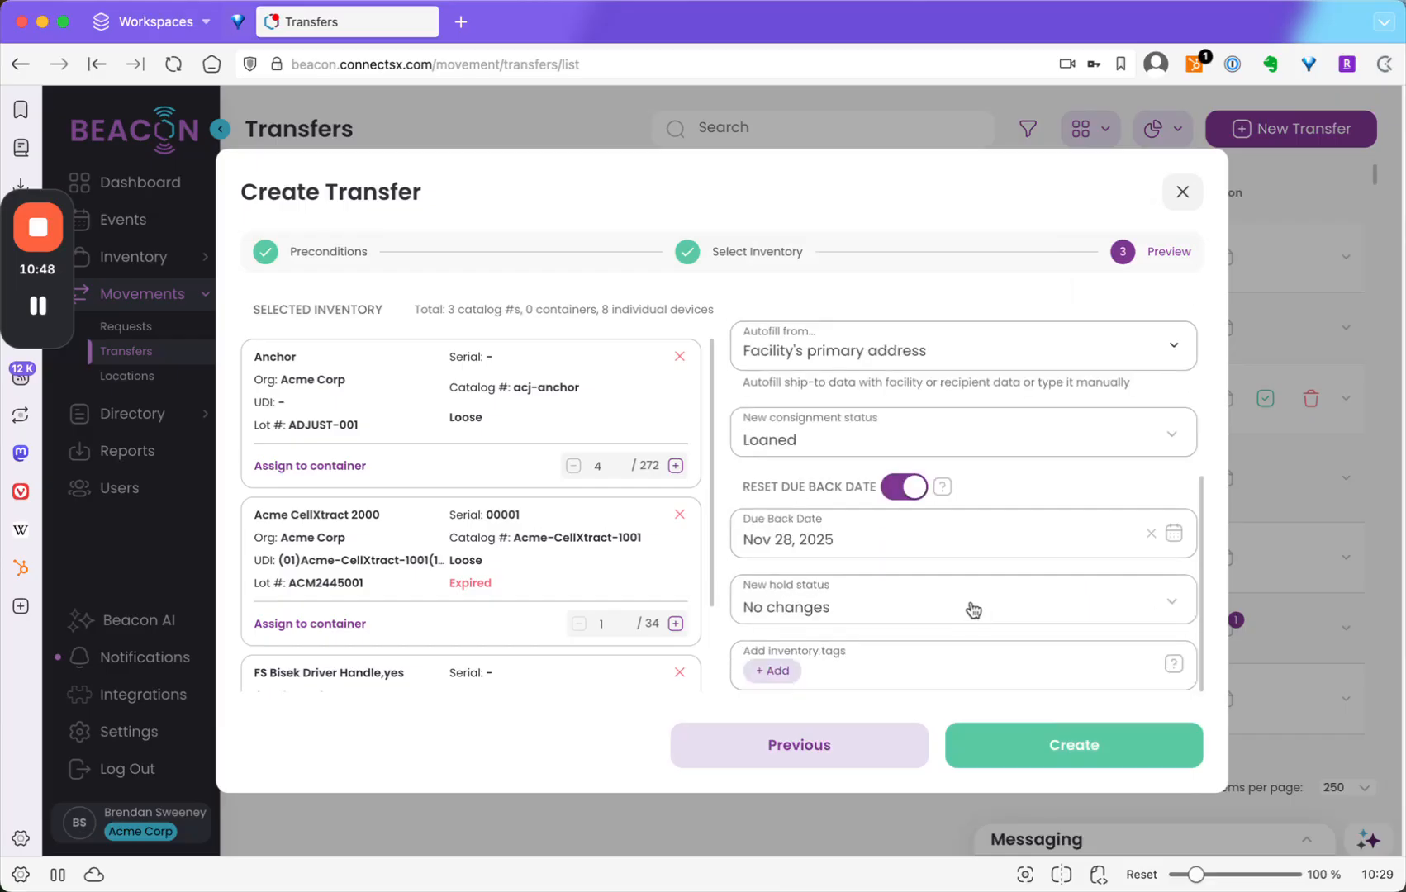
left_click(973, 608)
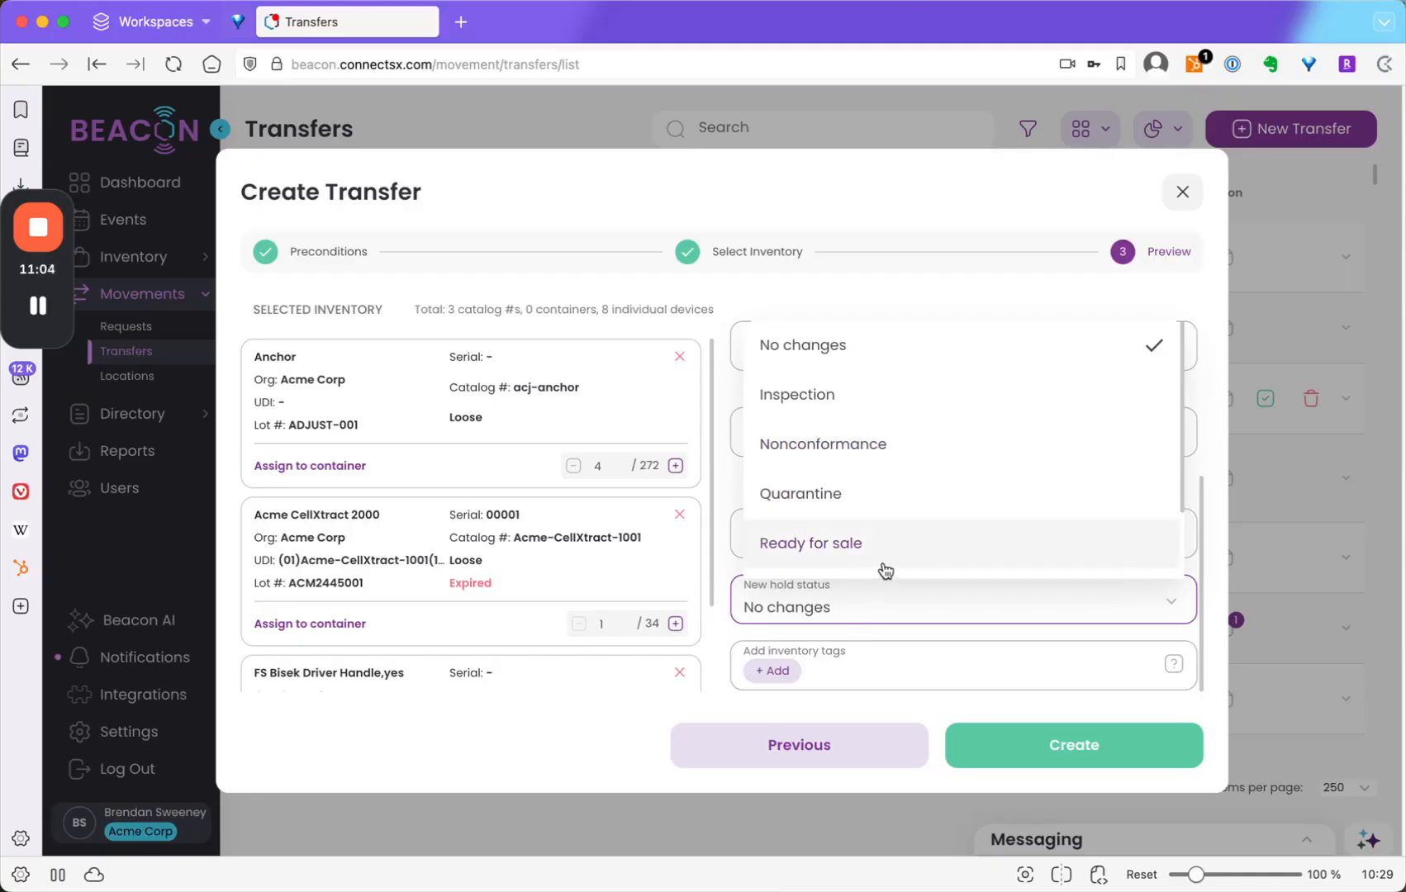
left_click(725, 633)
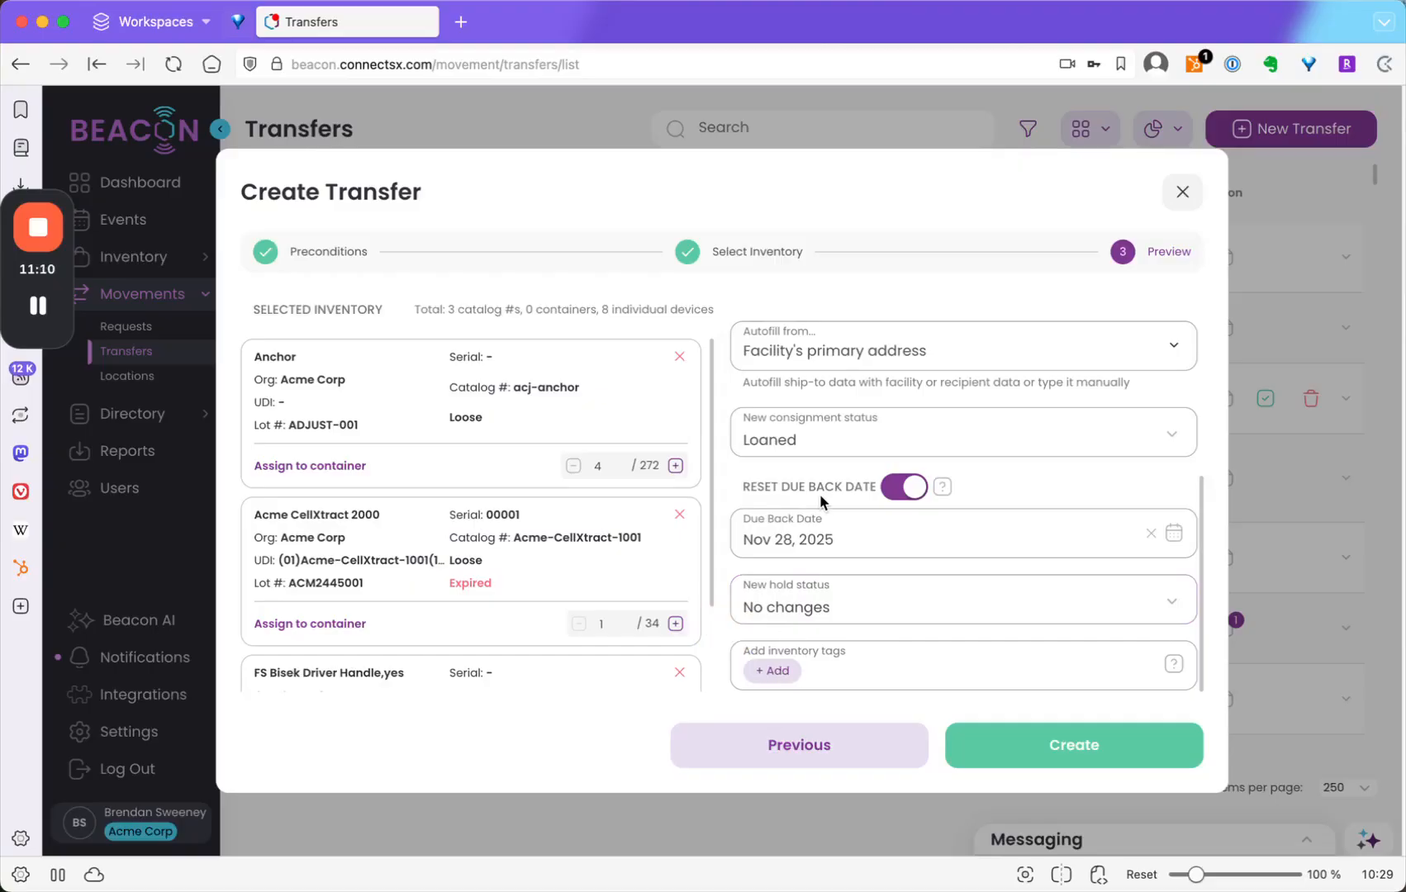
scroll(806, 556, "up", 5)
scroll(874, 587, "down", 5)
Create the transfer and accept it on its detail page.
left_click(1090, 766)
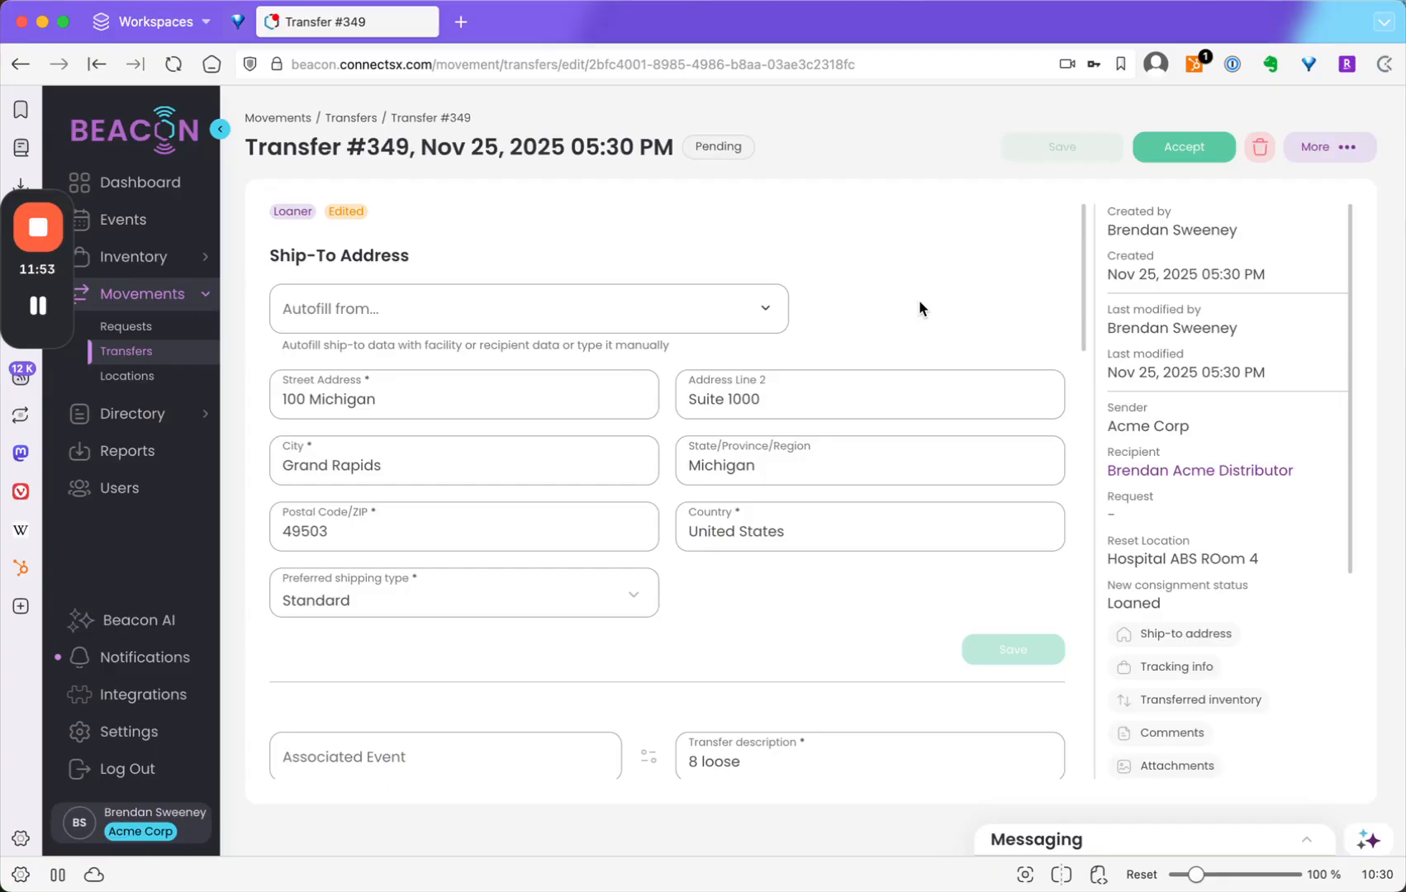
left_click(1184, 146)
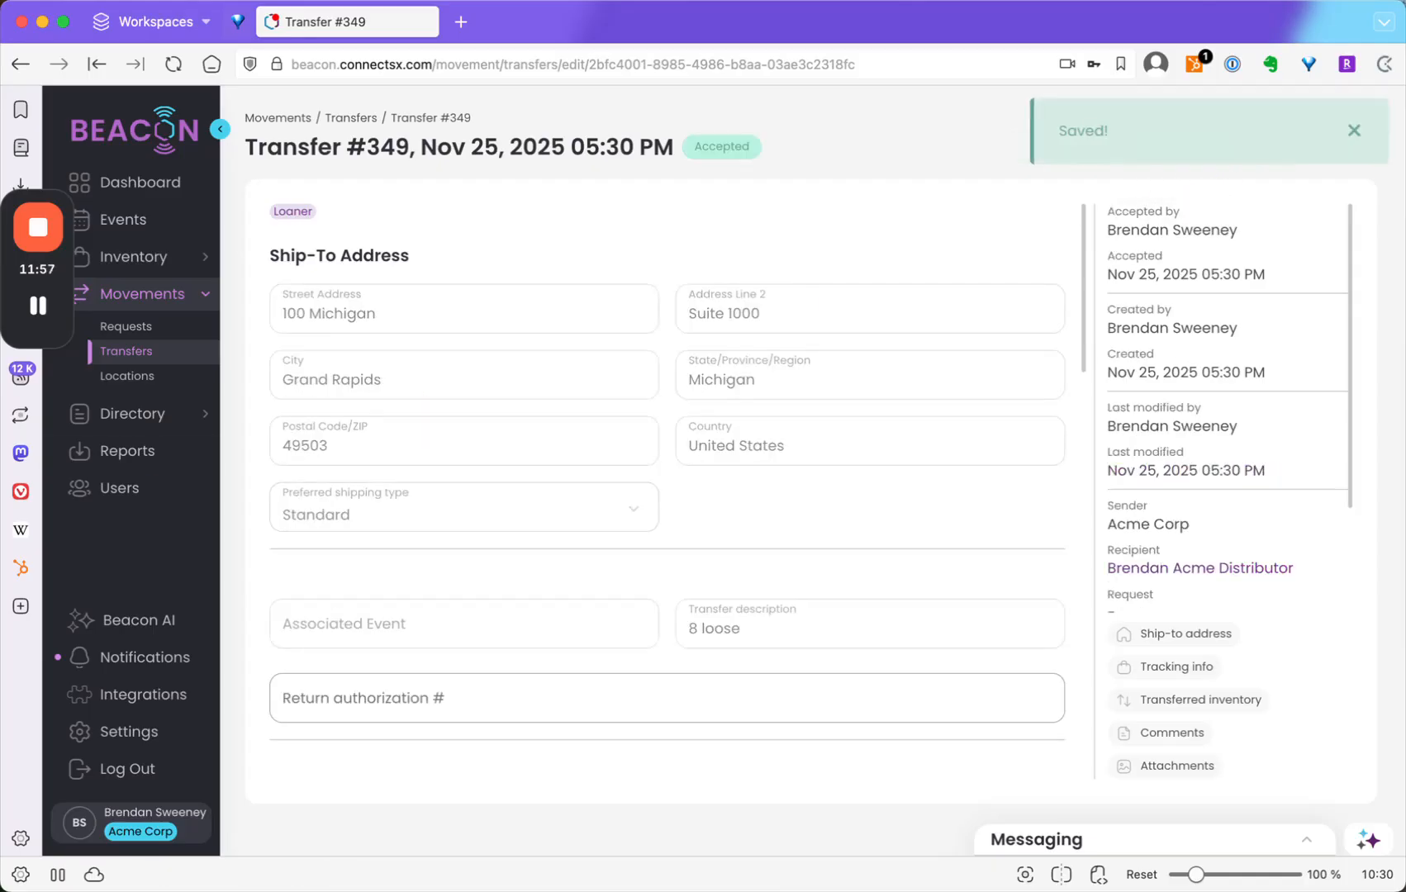